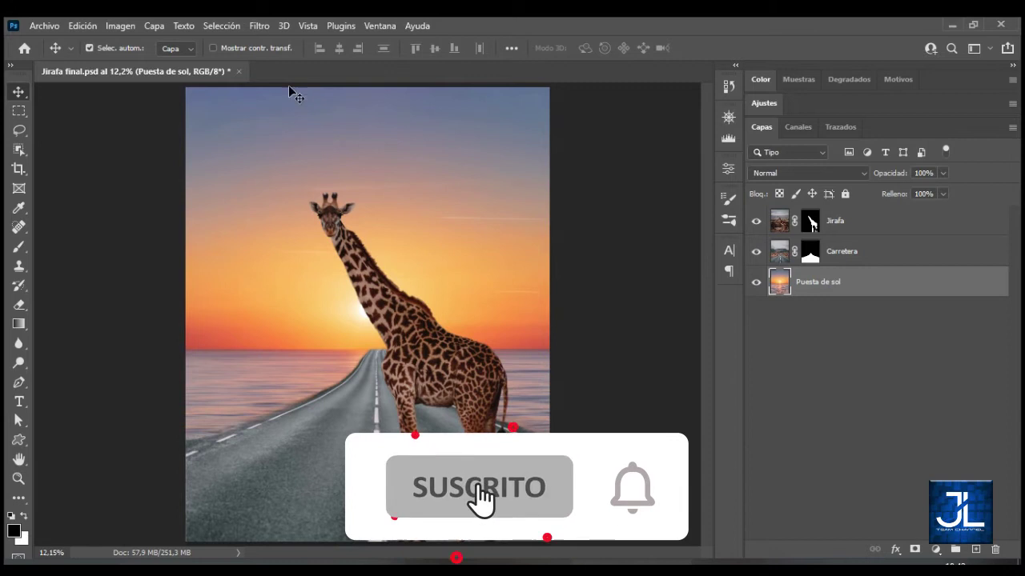
{"action": "left_click", "coordinate": [260, 27]}
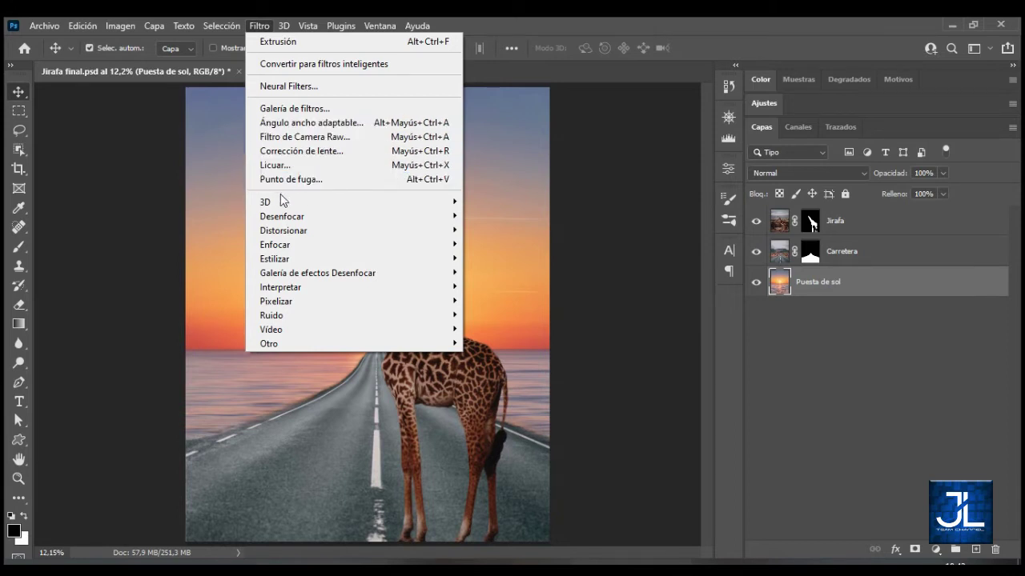
{"action": "mouse_move", "coordinate": [292, 202]}
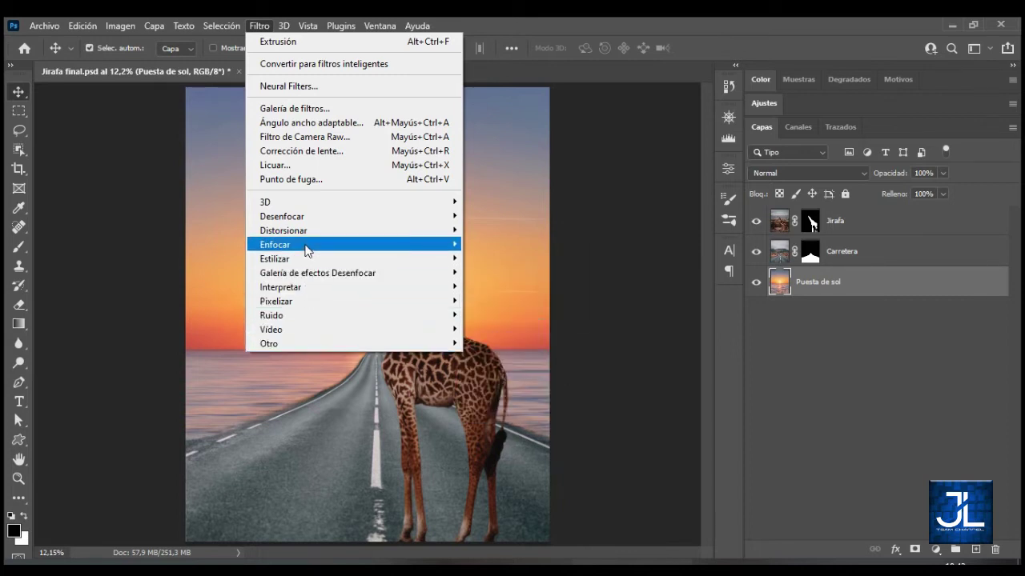
{"action": "mouse_move", "coordinate": [307, 249]}
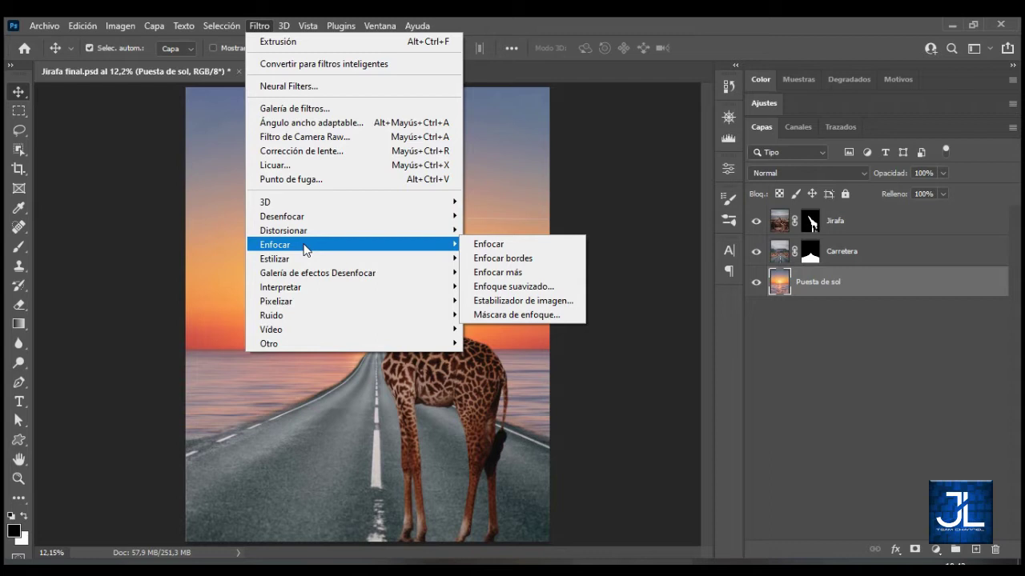
{"action": "left_click", "coordinate": [934, 383]}
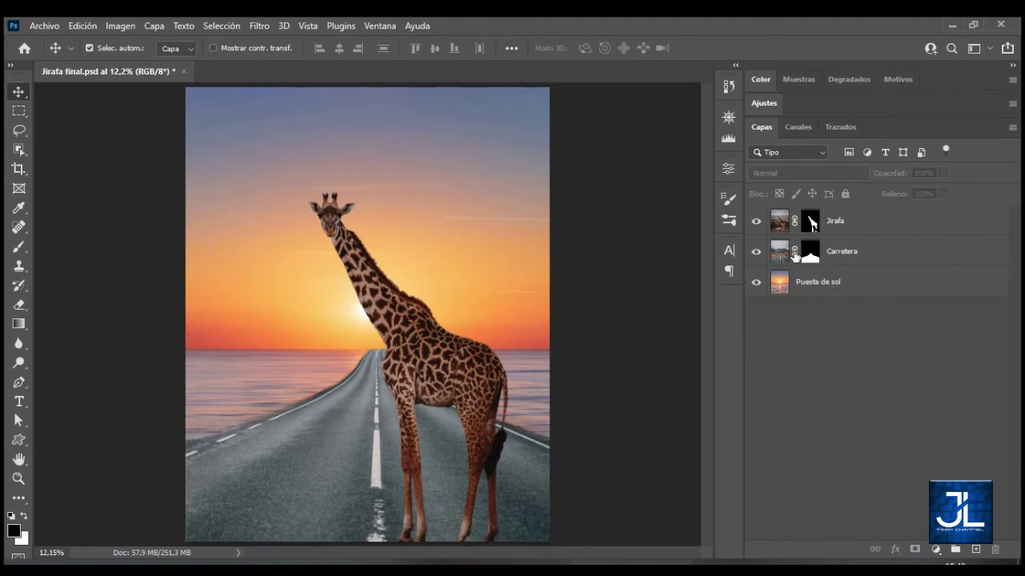
Hide and show the Jirafa, Carretera and Puesta de sol layers one by one to examine what each contains
{"action": "left_click", "coordinate": [756, 222]}
{"action": "left_click", "coordinate": [755, 222]}
{"action": "left_click", "coordinate": [756, 253]}
{"action": "left_click", "coordinate": [756, 253]}
{"action": "left_click", "coordinate": [756, 283]}
{"action": "left_click", "coordinate": [755, 283]}
Try the Extrusión filter on the Puesta de sol layer with cubes, size 30 pixels and random depth 30, and undo it
{"action": "left_click", "coordinate": [868, 277]}
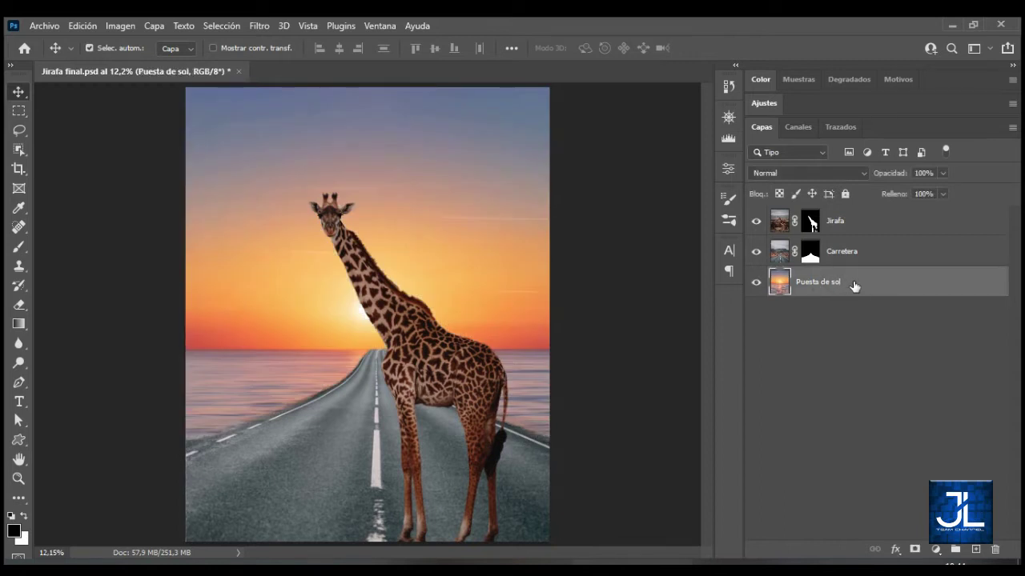
{"action": "left_click", "coordinate": [258, 26]}
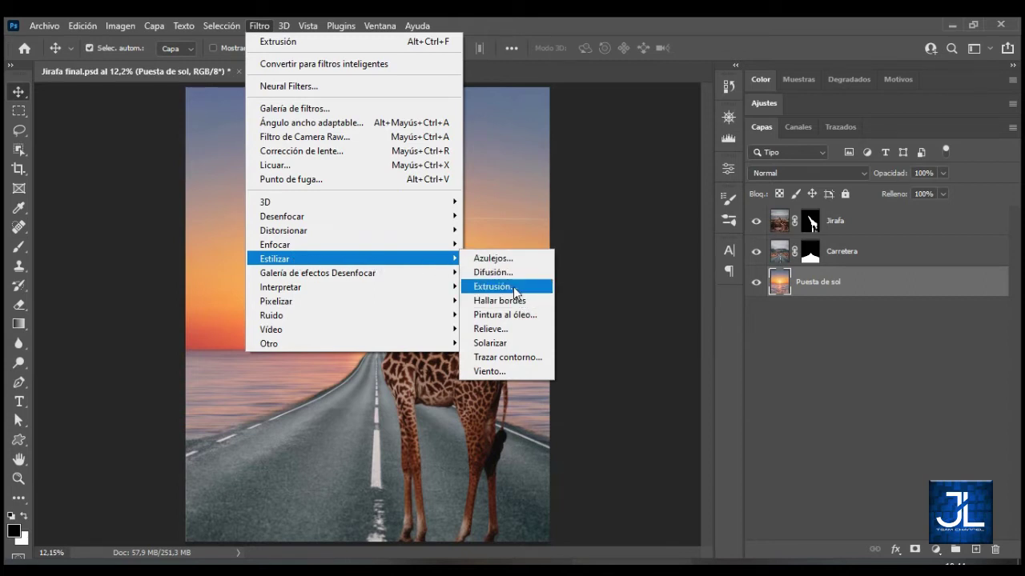
{"action": "left_click", "coordinate": [514, 288]}
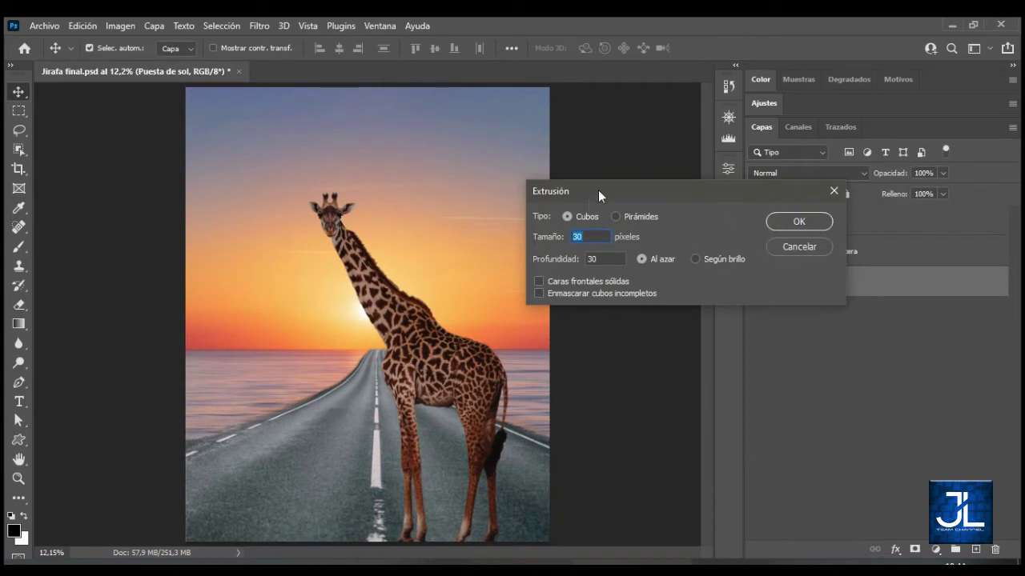
{"action": "left_click_drag", "start_coordinate": [608, 191], "coordinate": [477, 150]}
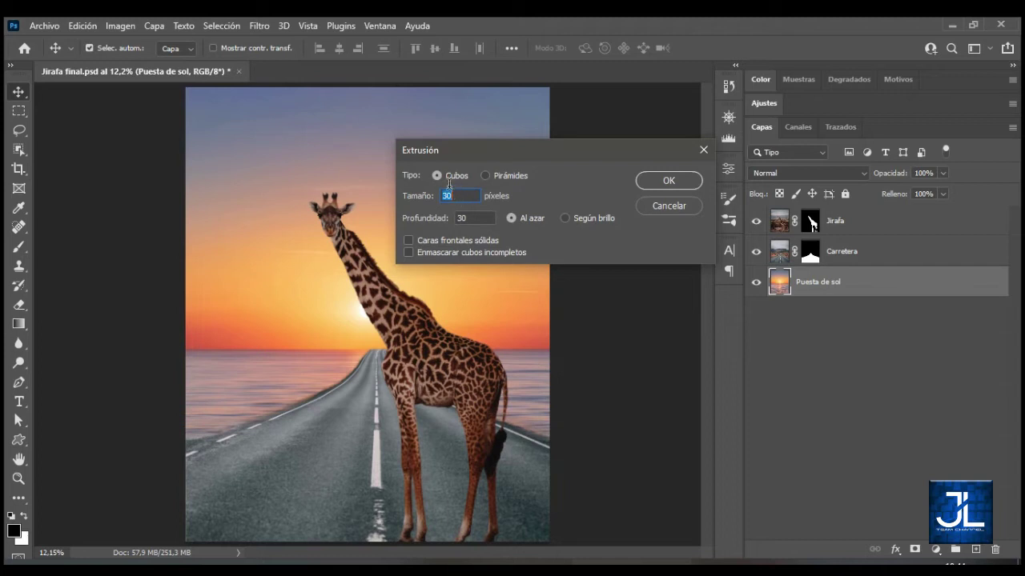
{"action": "left_click_drag", "start_coordinate": [450, 155], "coordinate": [457, 160]}
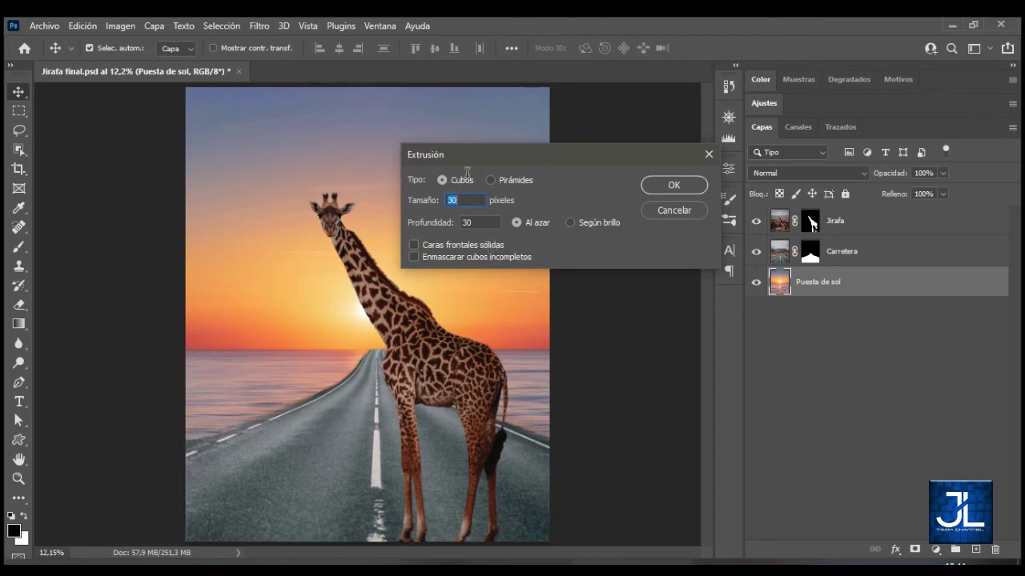
{"action": "left_click_drag", "start_coordinate": [459, 156], "coordinate": [454, 159]}
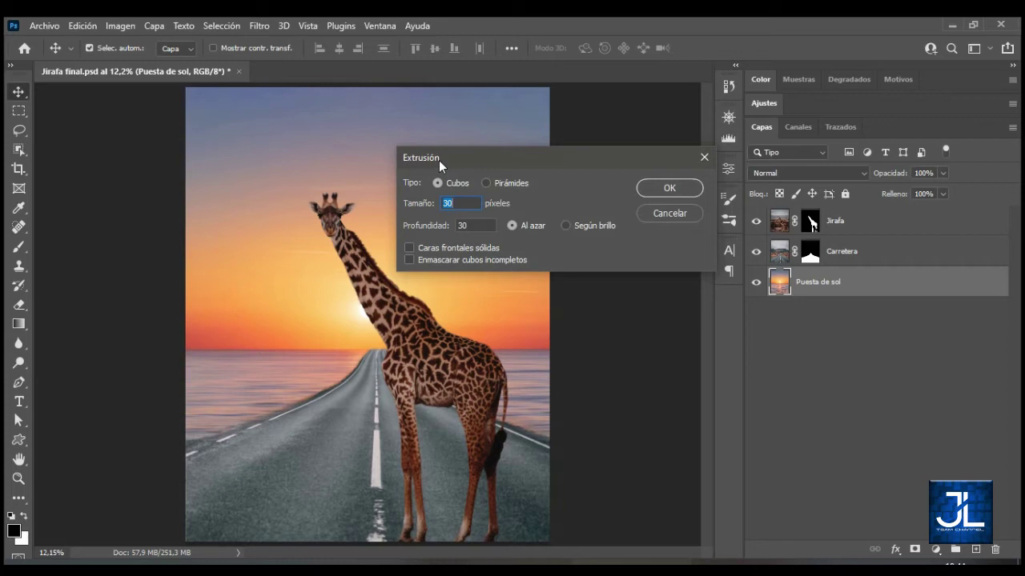
{"action": "left_click", "coordinate": [667, 190]}
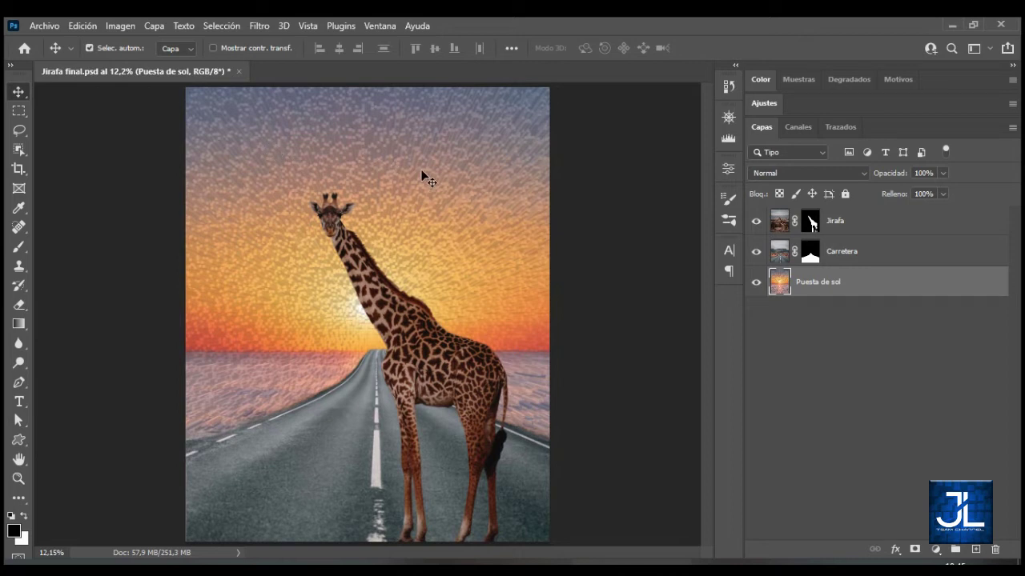
{"action": "key", "text": "ctrl+z"}
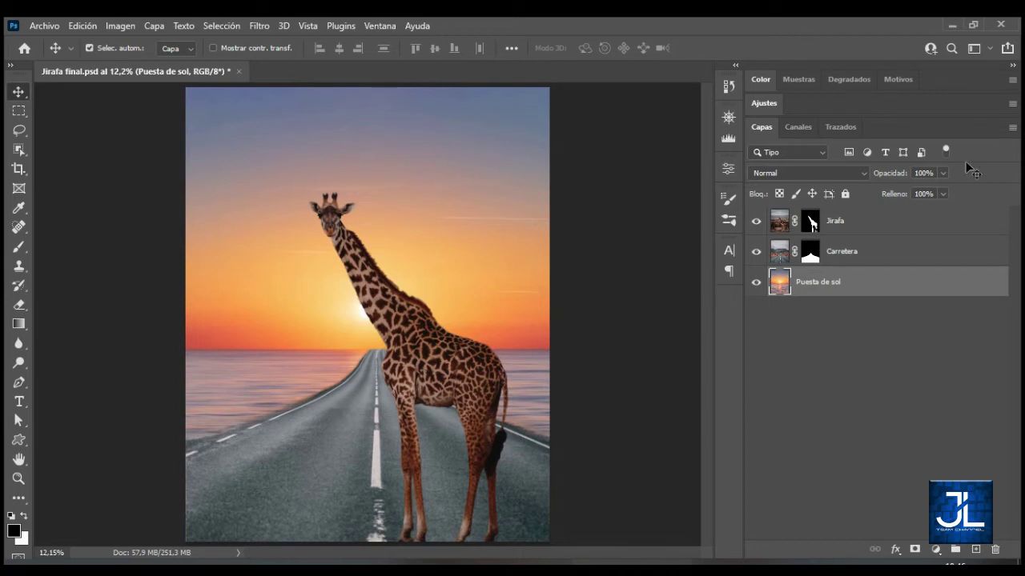
Convert the Puesta de sol layer into a smart object for smart filters
{"action": "right_click", "coordinate": [903, 285]}
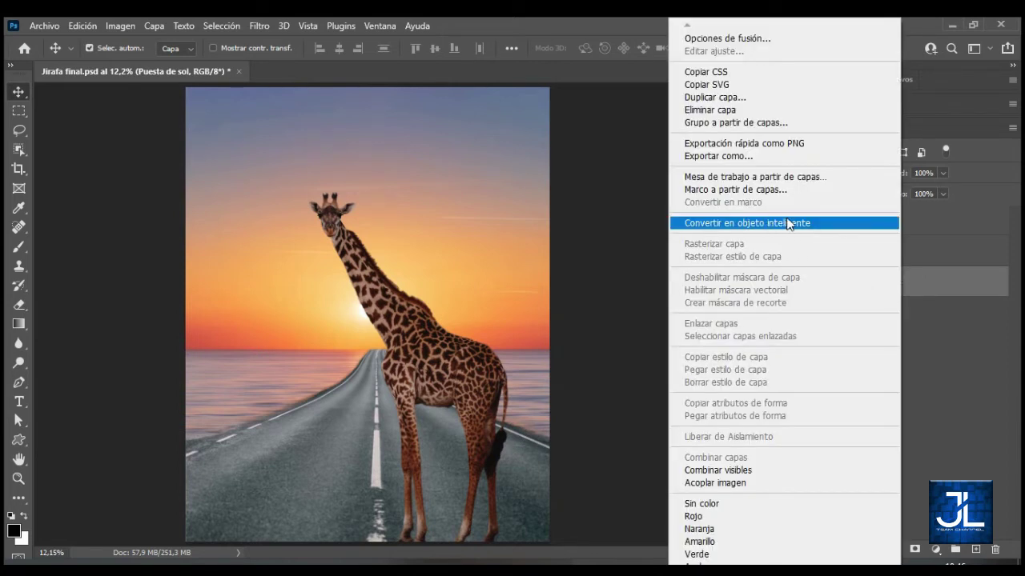
{"action": "left_click", "coordinate": [988, 337]}
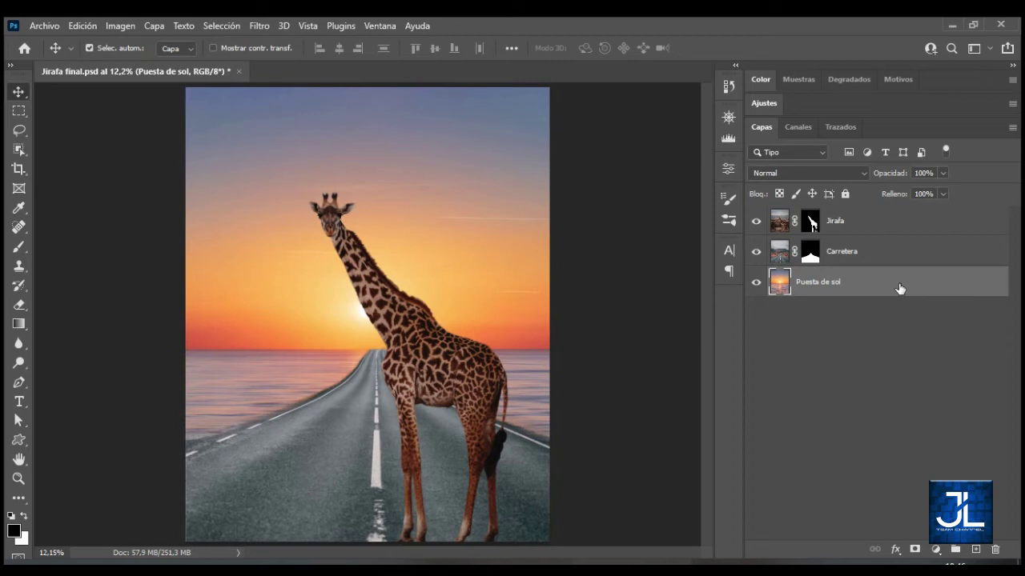
{"action": "left_click", "coordinate": [258, 26]}
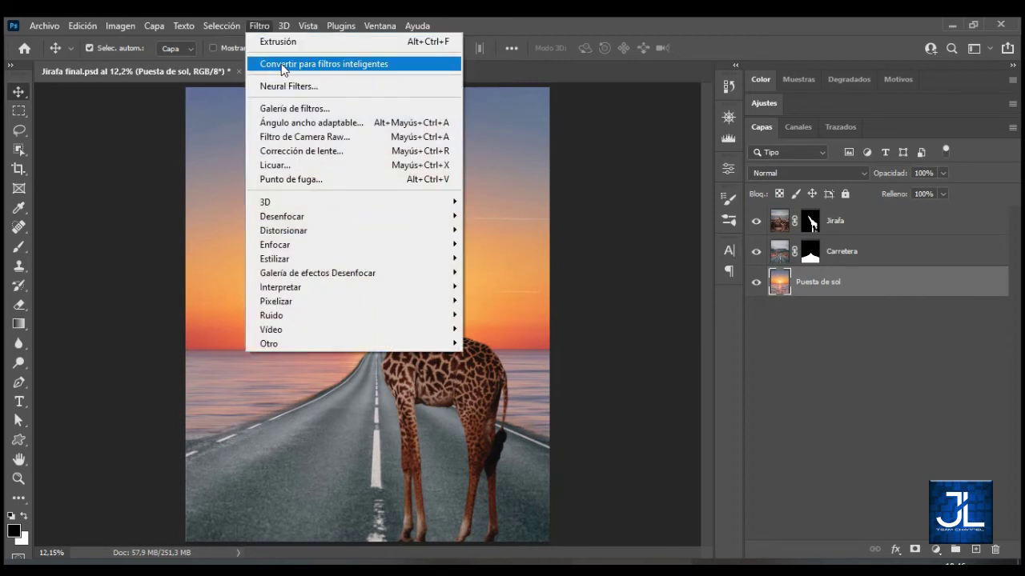
{"action": "left_click", "coordinate": [329, 63]}
{"action": "right_click", "coordinate": [947, 285]}
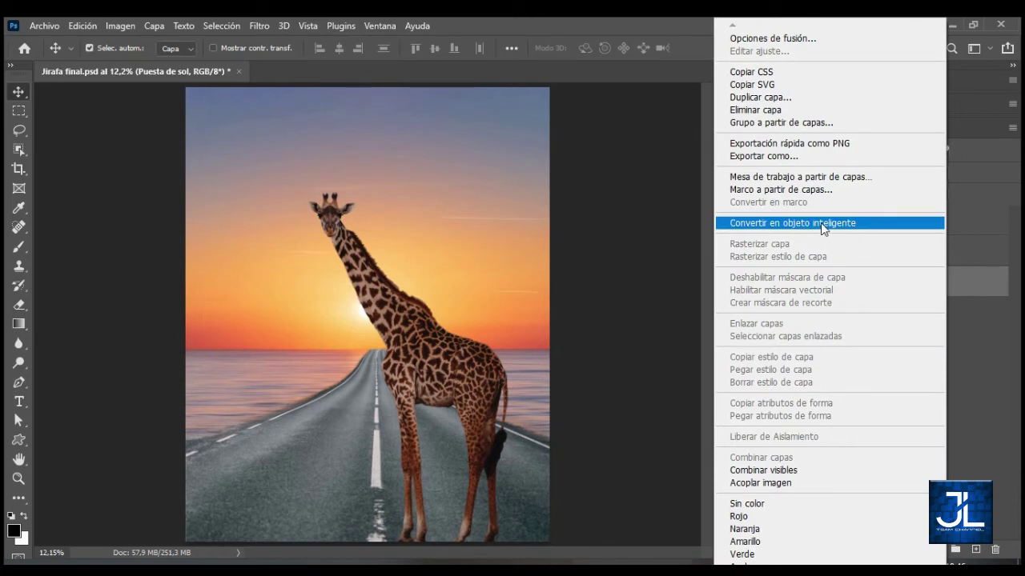
{"action": "left_click", "coordinate": [268, 26]}
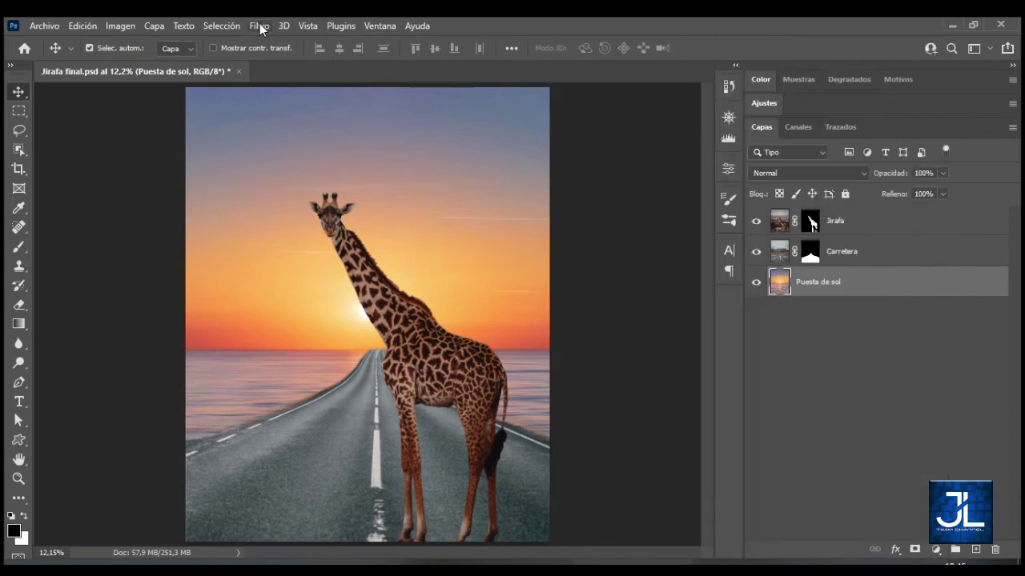
{"action": "left_click", "coordinate": [259, 25]}
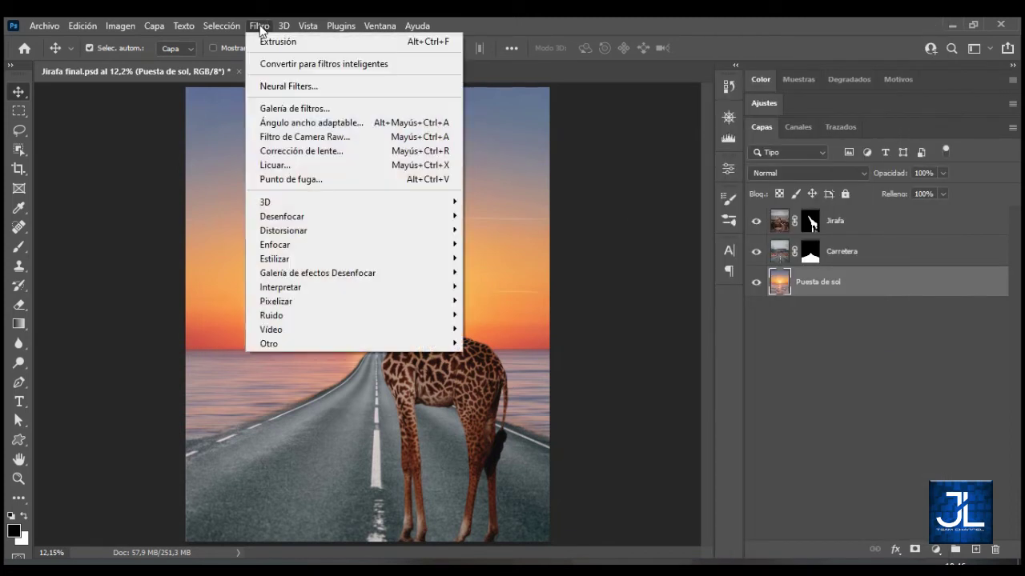
{"action": "left_click", "coordinate": [332, 64]}
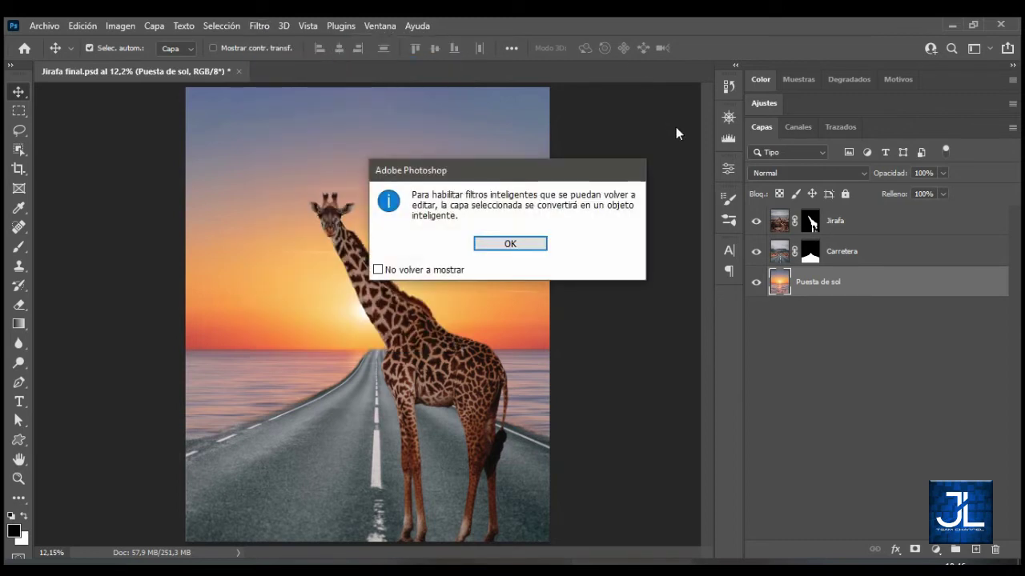
{"action": "left_click", "coordinate": [511, 245]}
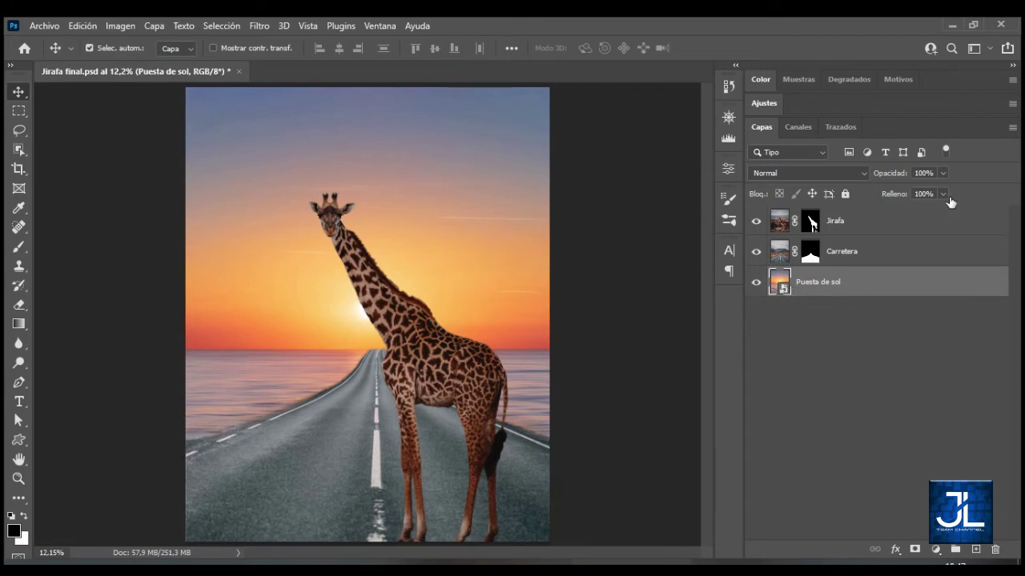
Apply the Extrusión filter to the Puesta de sol smart object with cubes, size 30 pixels and random depth 30
{"action": "left_click", "coordinate": [259, 25]}
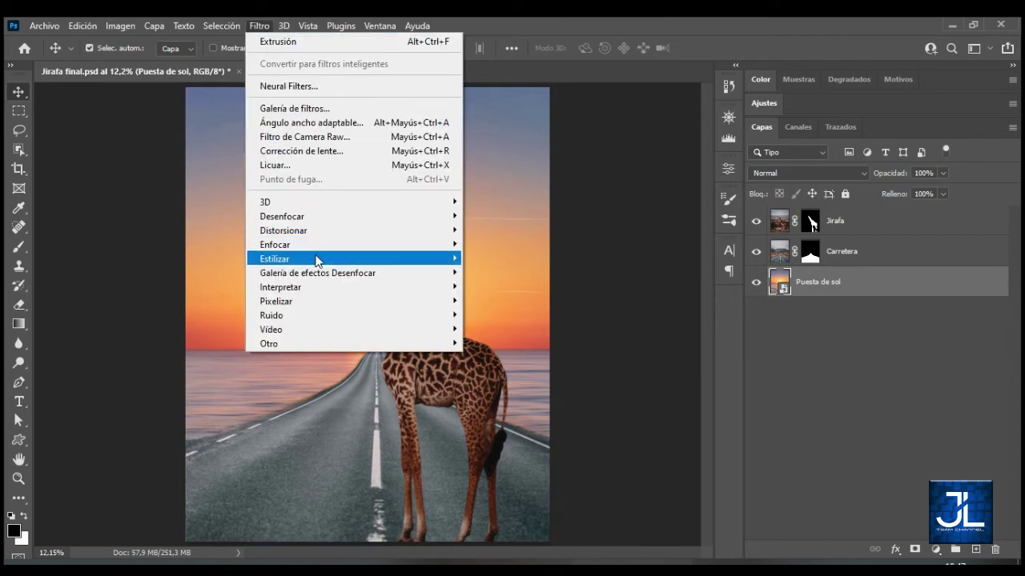
{"action": "mouse_move", "coordinate": [316, 259]}
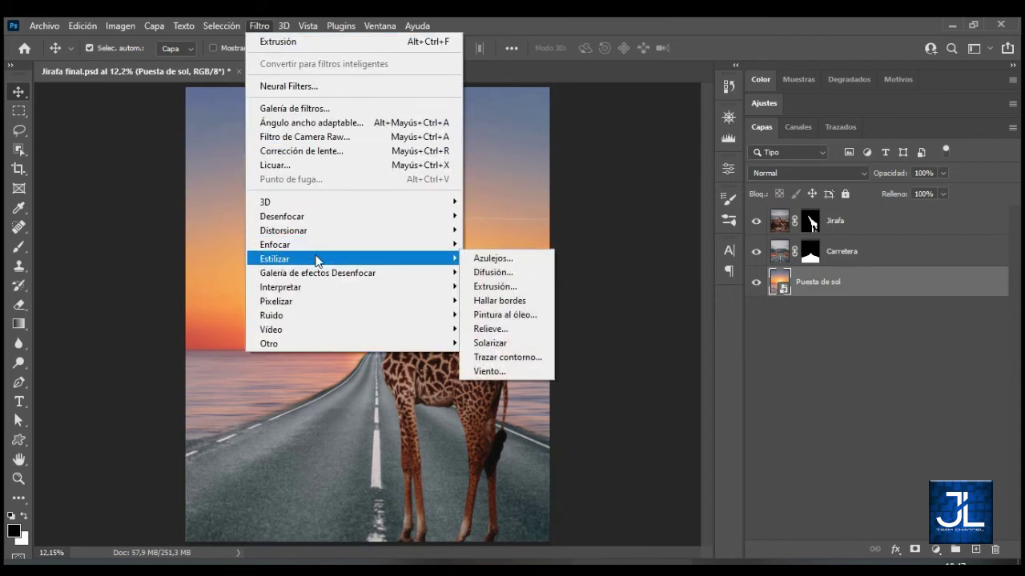
{"action": "left_click", "coordinate": [503, 288]}
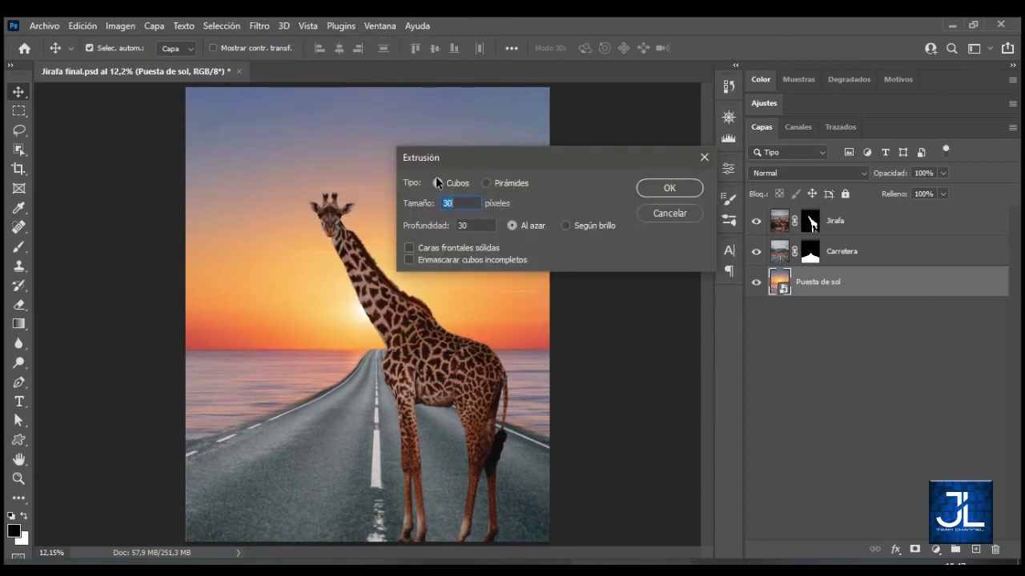
{"action": "left_click", "coordinate": [659, 188]}
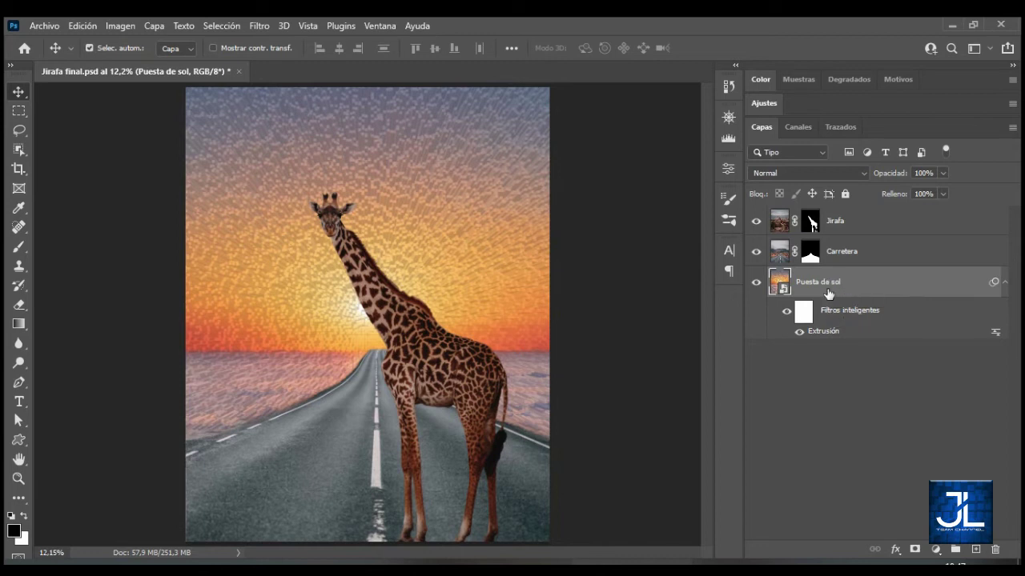
Paint black with the Brush on the smart filter mask to hide the extrusion over the sea and around the sky's edges
{"action": "left_click", "coordinate": [805, 313]}
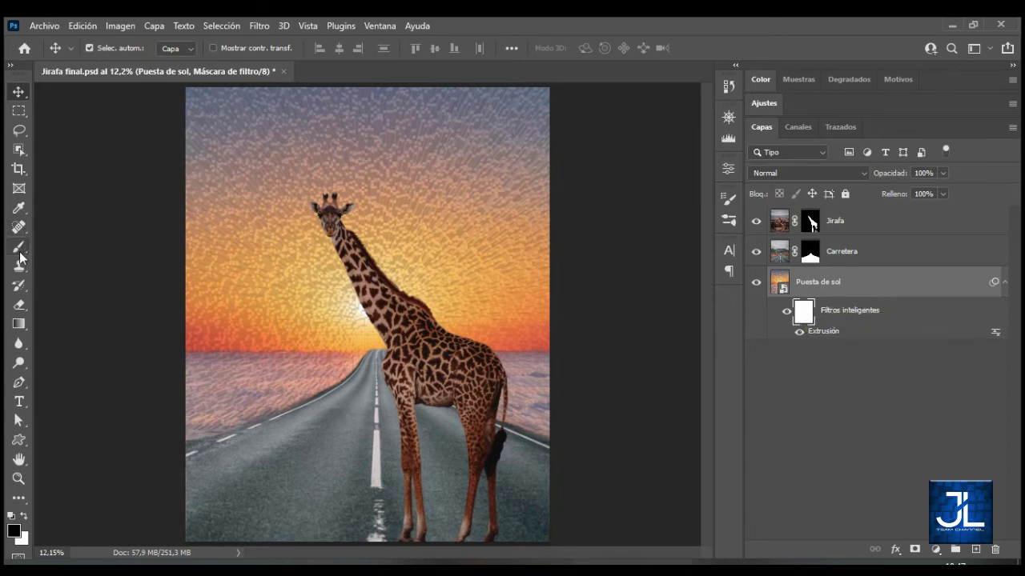
{"action": "key", "text": "b"}
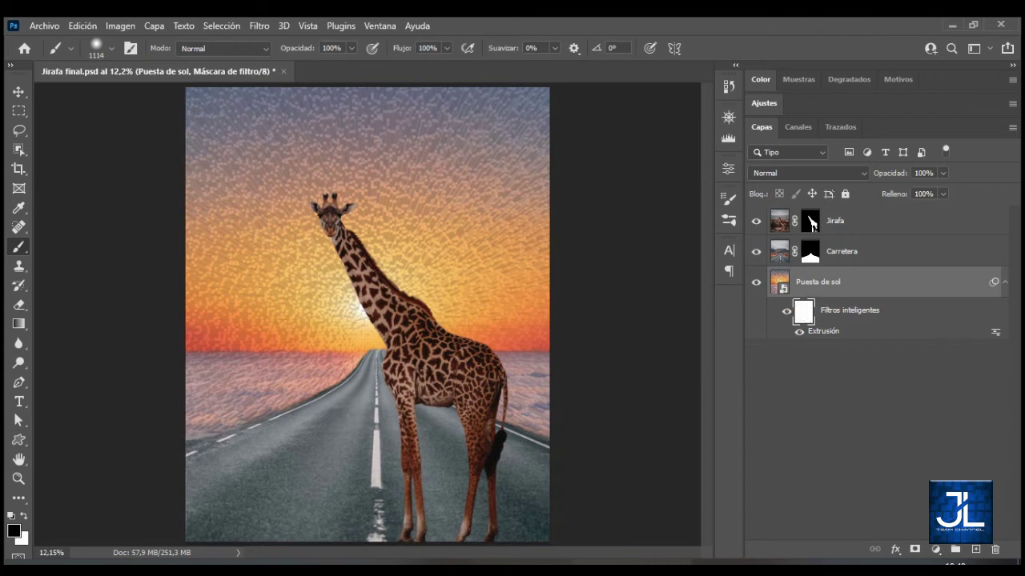
{"action": "mouse_move", "coordinate": [197, 393]}
{"action": "left_mouse_down"}
{"action": "mouse_move", "coordinate": [243, 399]}
{"action": "mouse_move", "coordinate": [273, 384]}
{"action": "mouse_move", "coordinate": [320, 392]}
{"action": "mouse_move", "coordinate": [236, 392]}
{"action": "mouse_move", "coordinate": [308, 397]}
{"action": "mouse_move", "coordinate": [352, 384]}
{"action": "mouse_move", "coordinate": [590, 400]}
{"action": "mouse_move", "coordinate": [265, 384]}
{"action": "mouse_move", "coordinate": [164, 393]}
{"action": "mouse_move", "coordinate": [188, 397]}
{"action": "mouse_move", "coordinate": [160, 293]}
{"action": "mouse_move", "coordinate": [200, 359]}
{"action": "mouse_move", "coordinate": [210, 343]}
{"action": "mouse_move", "coordinate": [326, 366]}
{"action": "mouse_move", "coordinate": [480, 362]}
{"action": "mouse_move", "coordinate": [555, 313]}
{"action": "mouse_move", "coordinate": [569, 162]}
{"action": "mouse_move", "coordinate": [497, 112]}
{"action": "mouse_move", "coordinate": [272, 108]}
{"action": "mouse_move", "coordinate": [165, 258]}
{"action": "mouse_move", "coordinate": [184, 346]}
{"action": "left_mouse_up"}
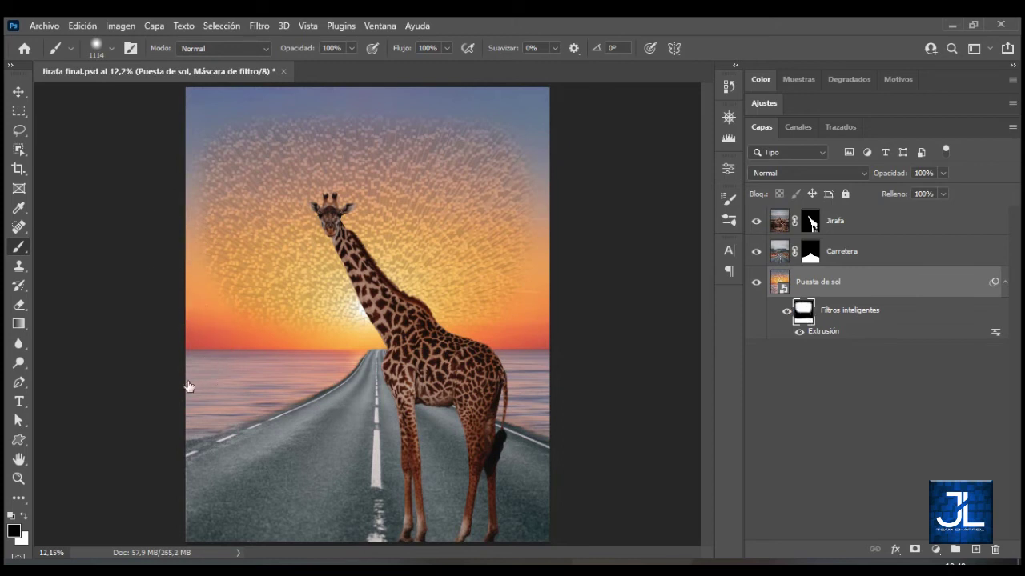
Paint white on the smart filter mask around the sky's edges and along the horizon to restore the extrusion there
{"action": "key", "text": "x"}
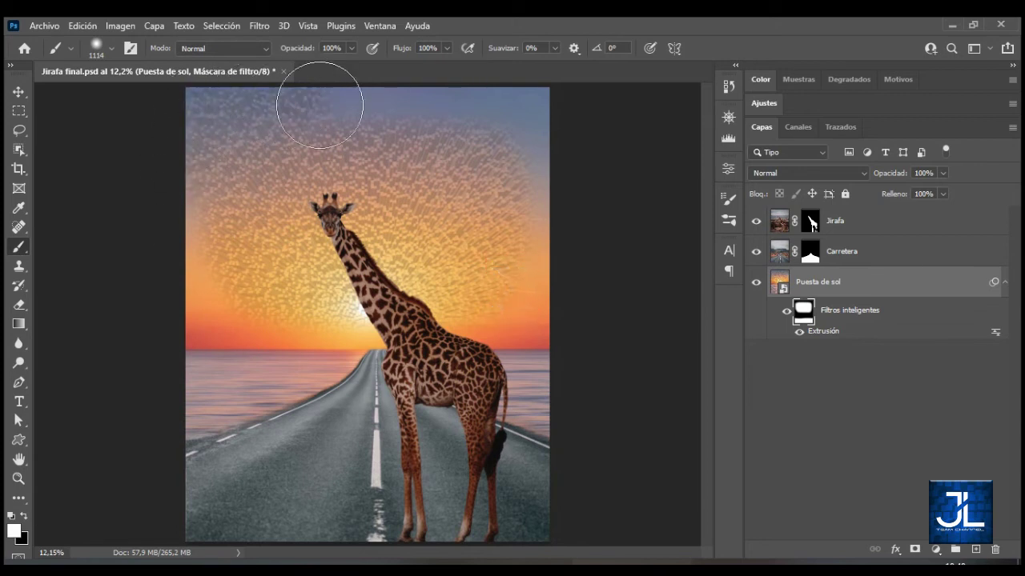
{"action": "mouse_move", "coordinate": [501, 105]}
{"action": "left_mouse_down"}
{"action": "mouse_move", "coordinate": [528, 119]}
{"action": "mouse_move", "coordinate": [554, 301]}
{"action": "left_mouse_up"}
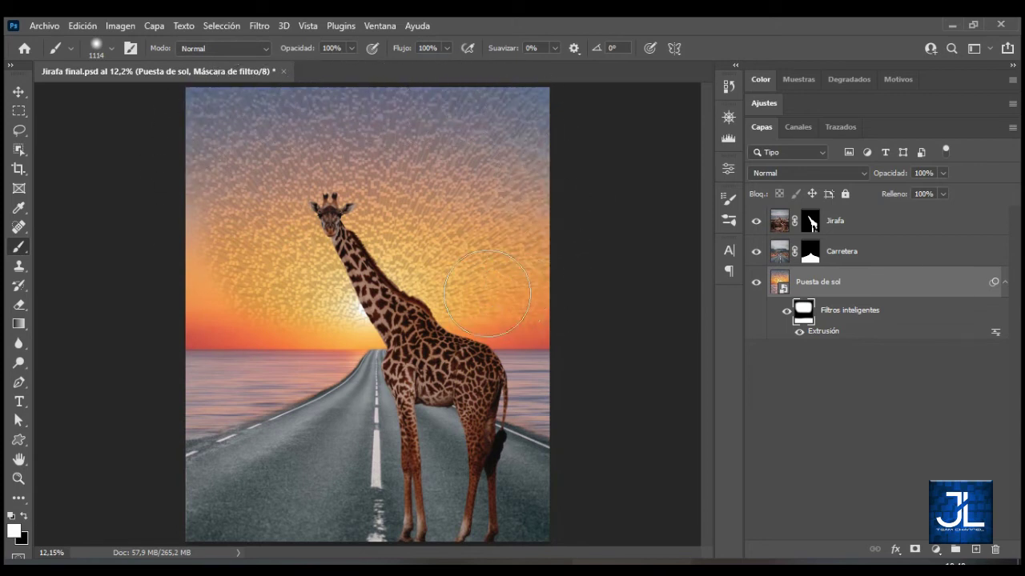
{"action": "mouse_move", "coordinate": [371, 291]}
{"action": "left_mouse_down"}
{"action": "mouse_move", "coordinate": [219, 289]}
{"action": "mouse_move", "coordinate": [191, 232]}
{"action": "mouse_move", "coordinate": [182, 303]}
{"action": "left_mouse_up"}
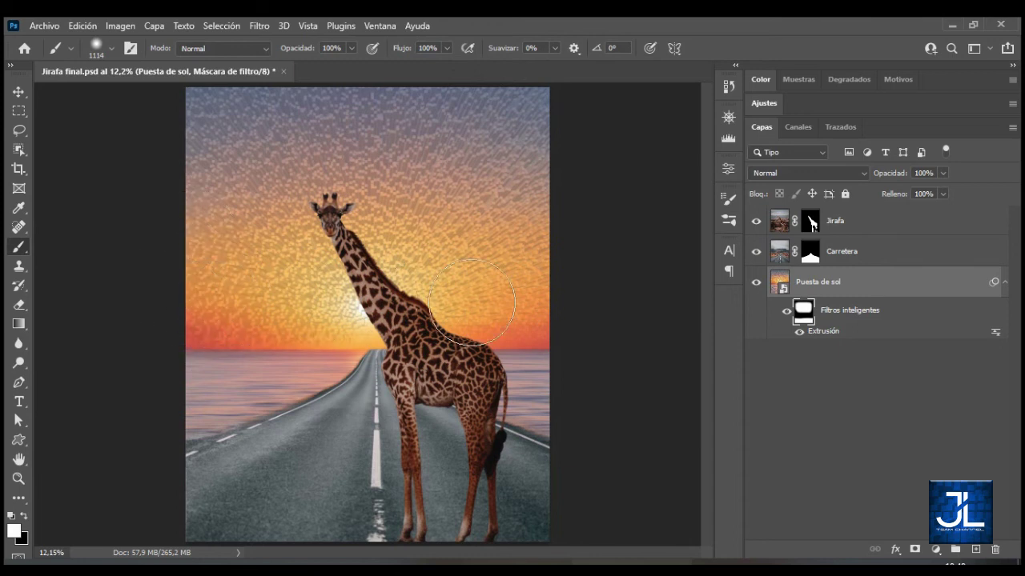
{"action": "left_click_drag", "start_coordinate": [572, 302], "coordinate": [576, 303]}
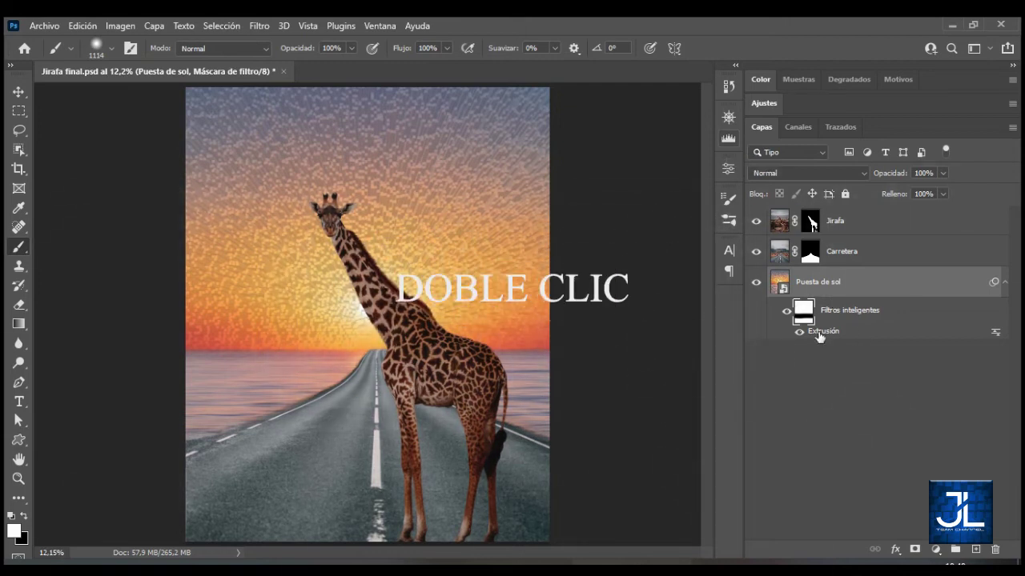
Change the Extrusión smart filter on Puesta de sol to the Pirámides type with a size of 70 pixels
{"action": "double_click", "coordinate": [827, 336]}
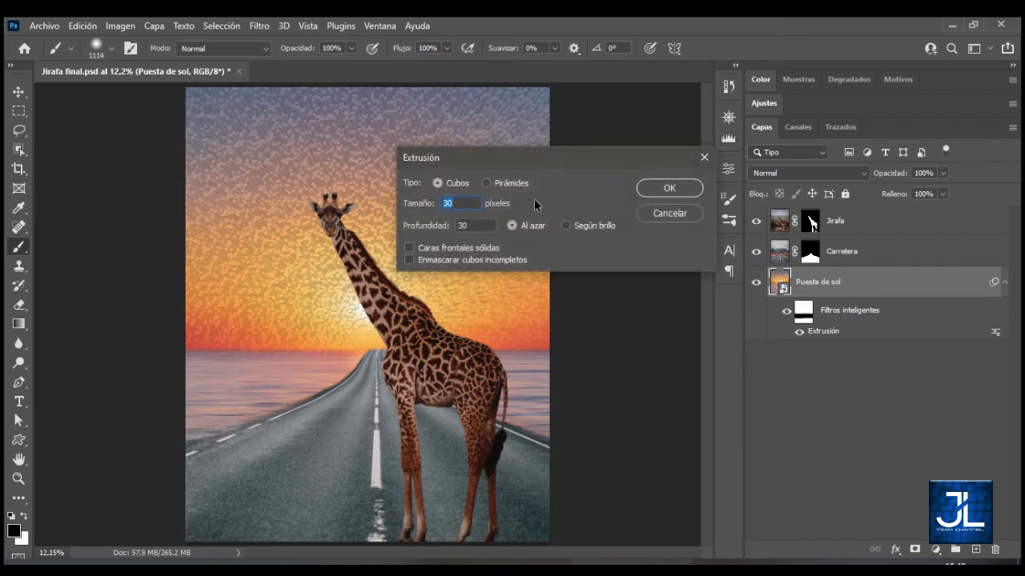
{"action": "left_click_drag", "start_coordinate": [545, 158], "coordinate": [632, 223]}
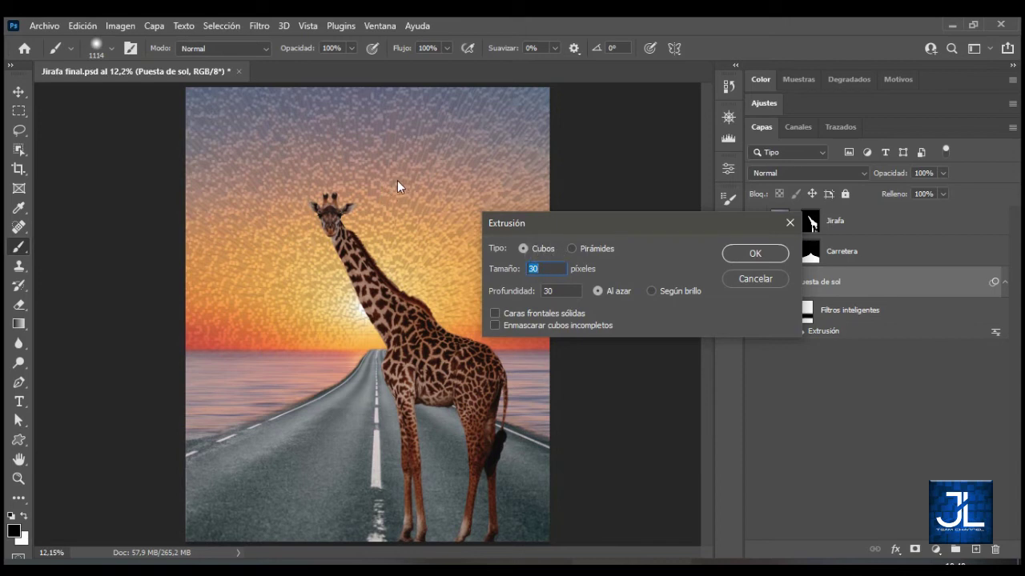
{"action": "left_click", "coordinate": [572, 250]}
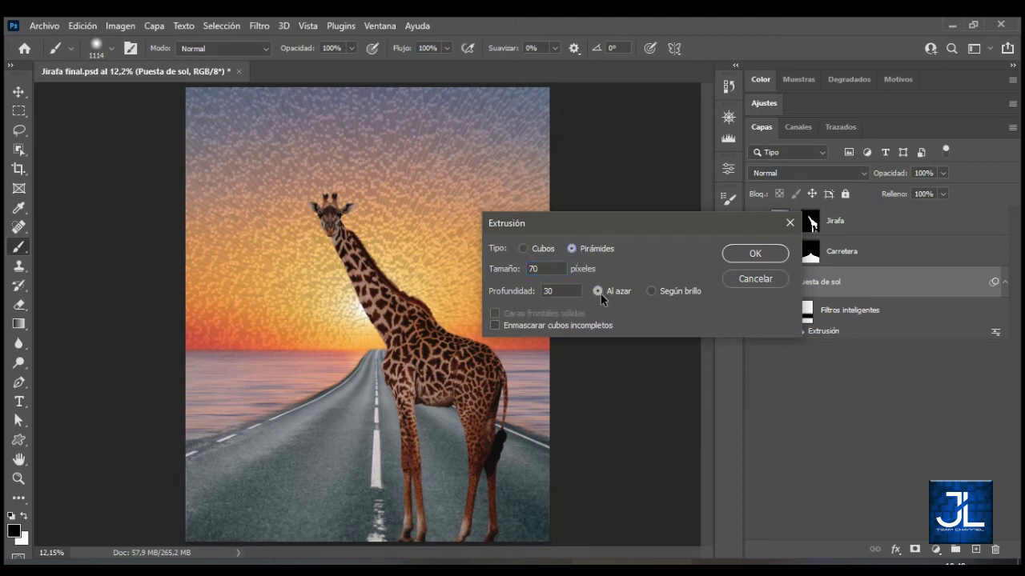
{"action": "left_click", "coordinate": [755, 255]}
{"action": "left_click", "coordinate": [754, 256]}
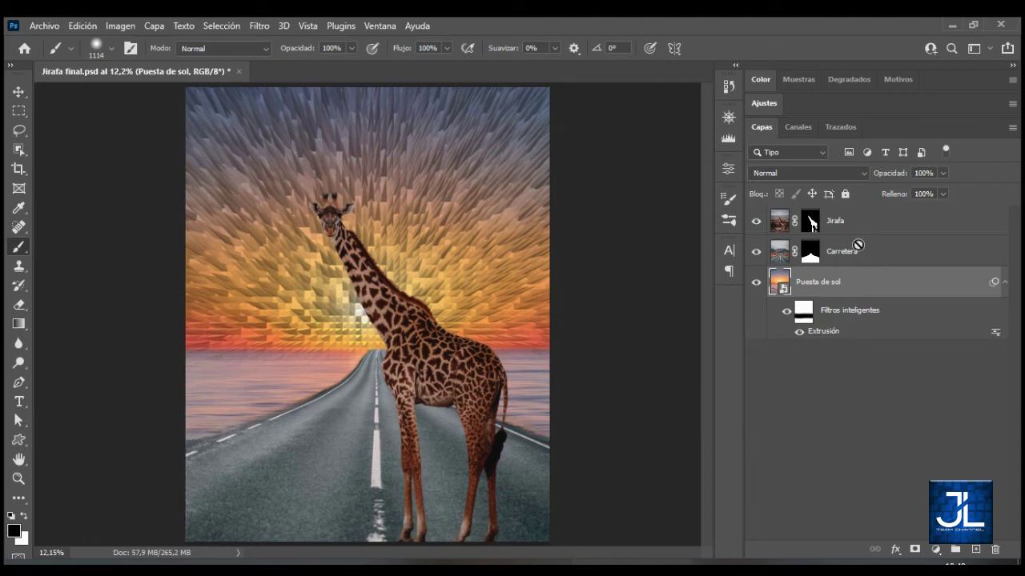
Hide and show the smart filters on Puesta de sol to compare the sky with and without the extrusion
{"action": "left_click", "coordinate": [787, 312]}
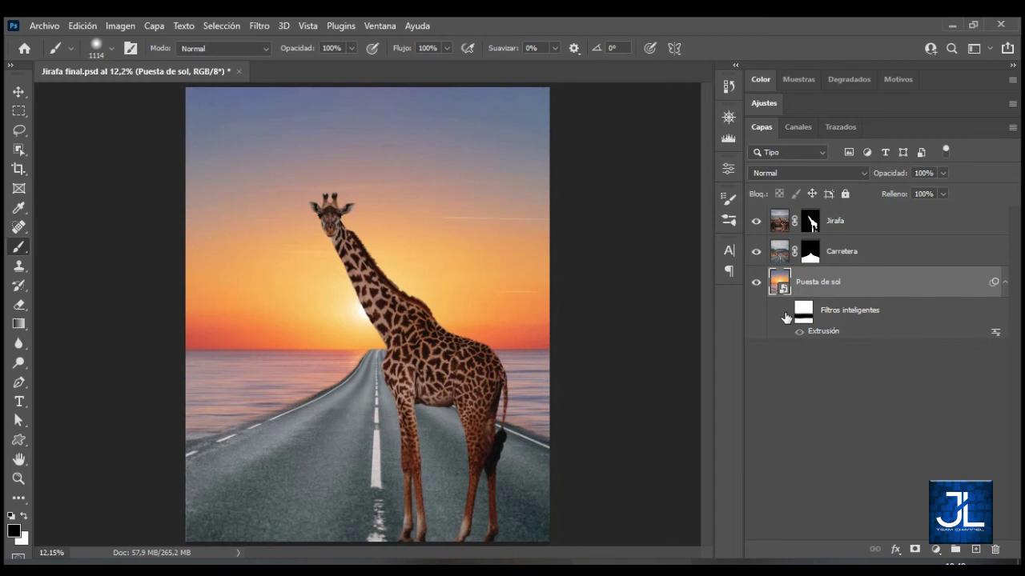
{"action": "left_click", "coordinate": [787, 312]}
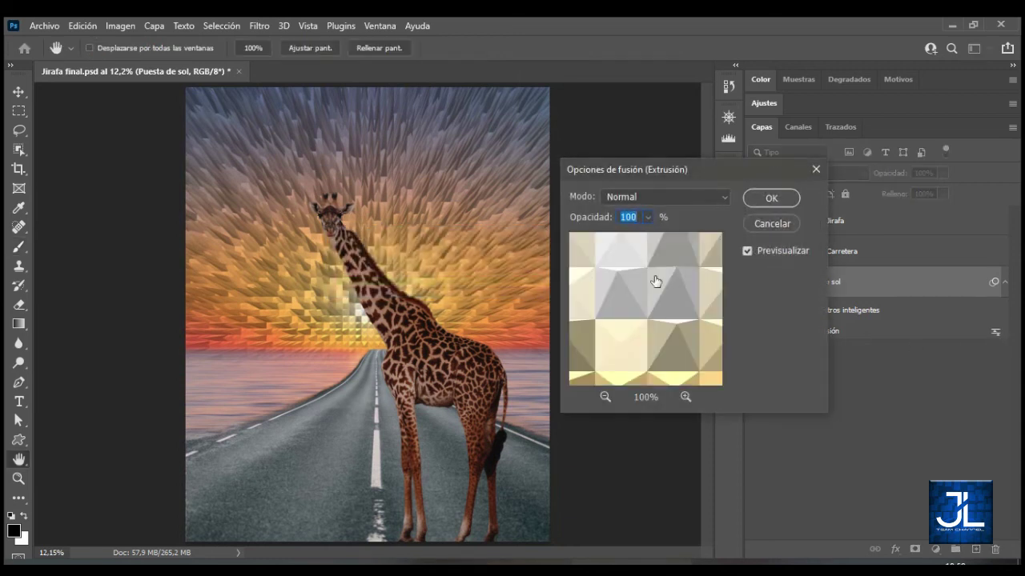
Set the Extrusión smart filter's blending options to Multiplicar mode with 75% opacity
{"action": "left_click_drag", "start_coordinate": [619, 172], "coordinate": [594, 178]}
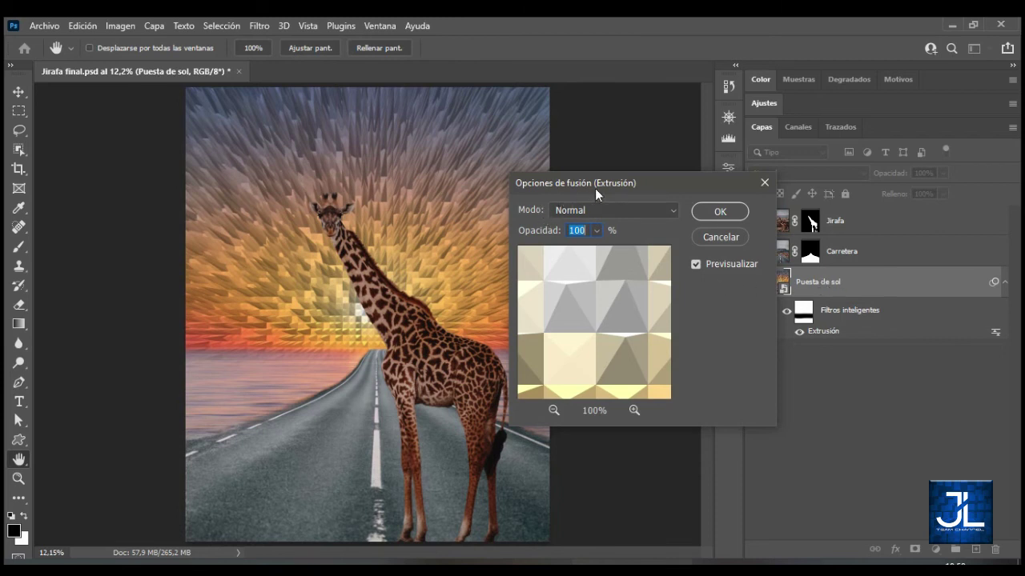
{"action": "left_click", "coordinate": [604, 210]}
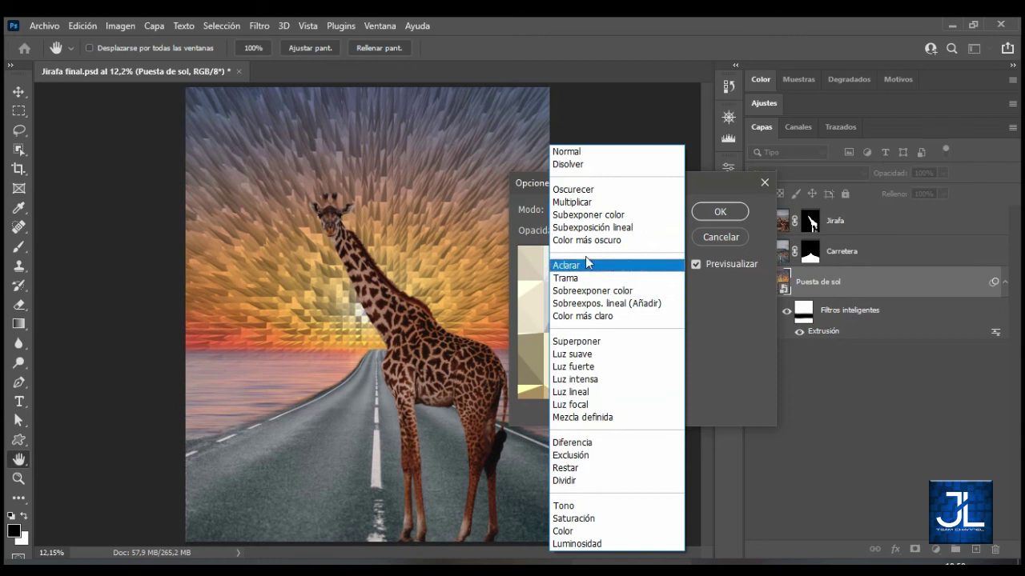
{"action": "left_click", "coordinate": [589, 203]}
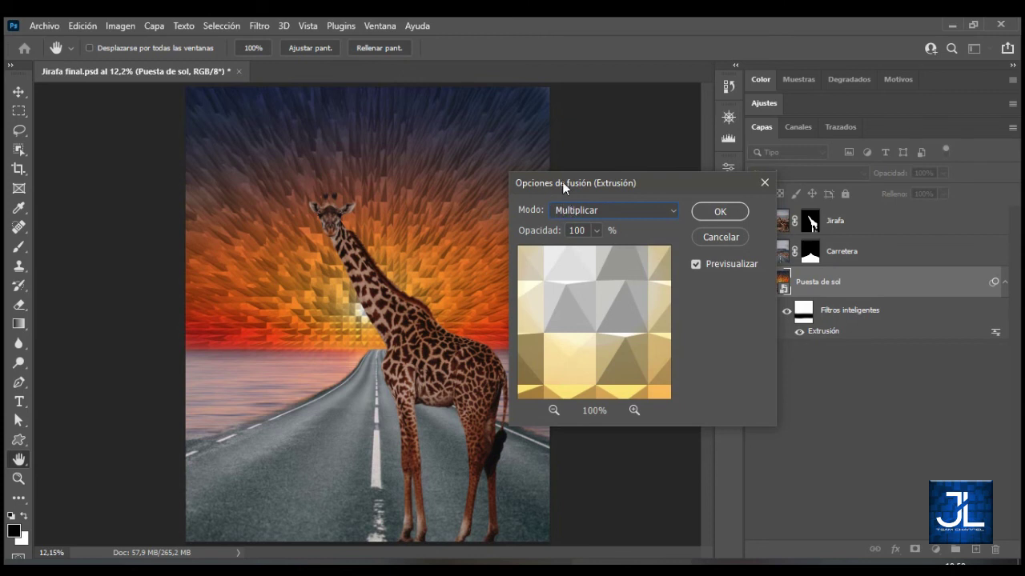
{"action": "left_click_drag", "start_coordinate": [562, 182], "coordinate": [573, 179]}
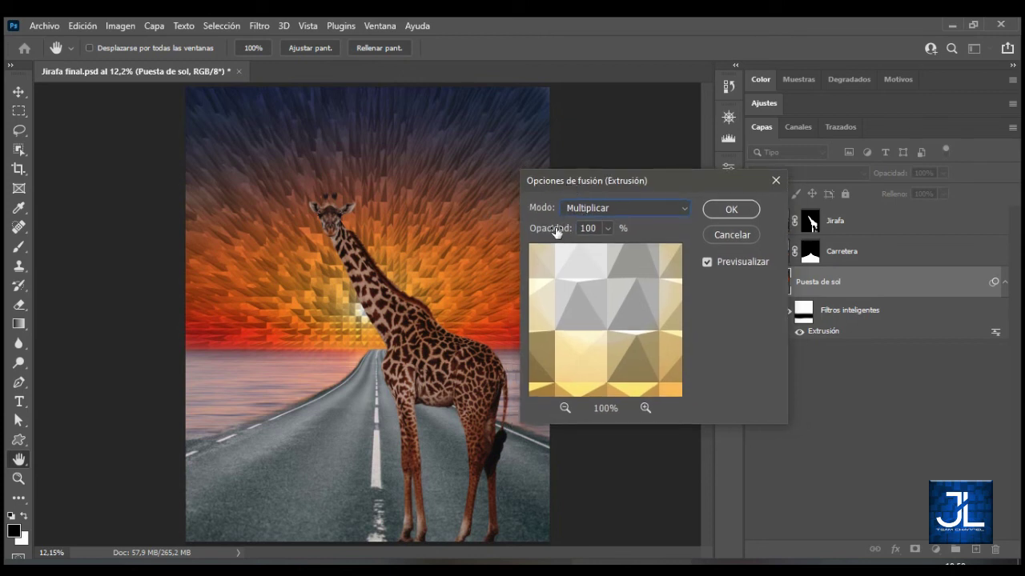
{"action": "mouse_move", "coordinate": [556, 231]}
{"action": "left_mouse_down"}
{"action": "mouse_move", "coordinate": [533, 233]}
{"action": "mouse_move", "coordinate": [547, 233]}
{"action": "left_mouse_up"}
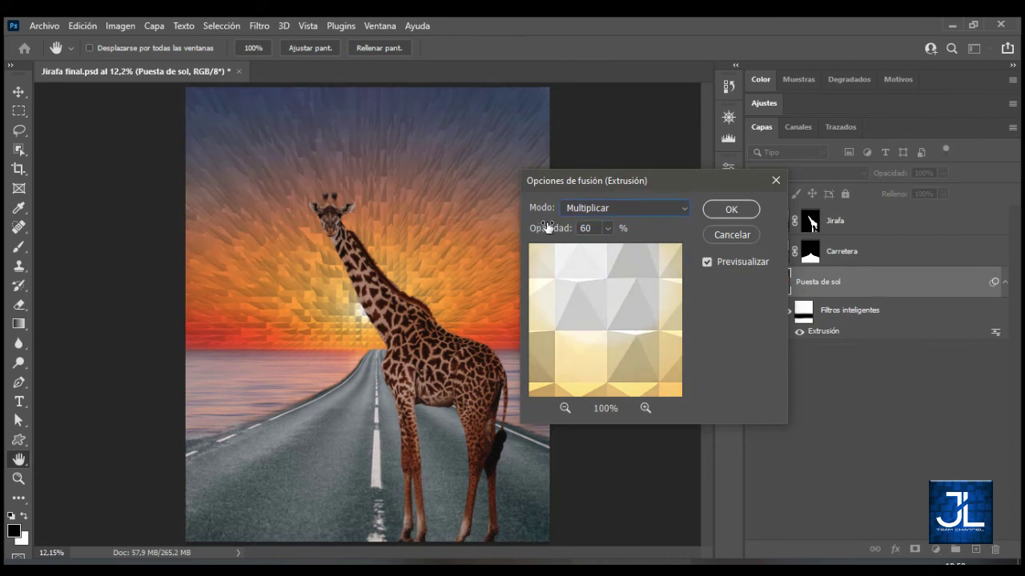
{"action": "mouse_move", "coordinate": [560, 238]}
{"action": "left_mouse_down"}
{"action": "mouse_move", "coordinate": [568, 233]}
{"action": "mouse_move", "coordinate": [556, 228]}
{"action": "left_mouse_up"}
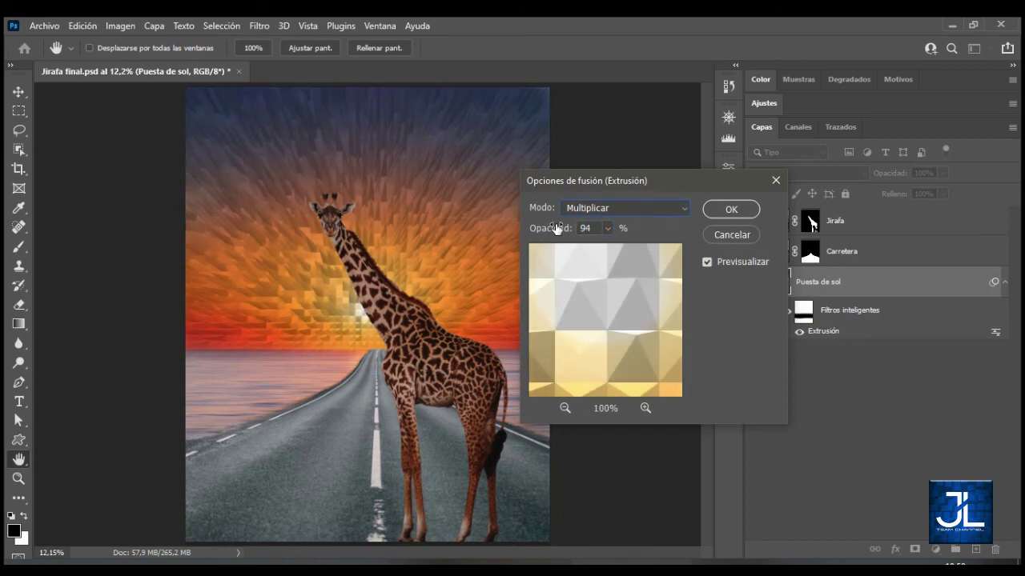
{"action": "double_click", "coordinate": [586, 228]}
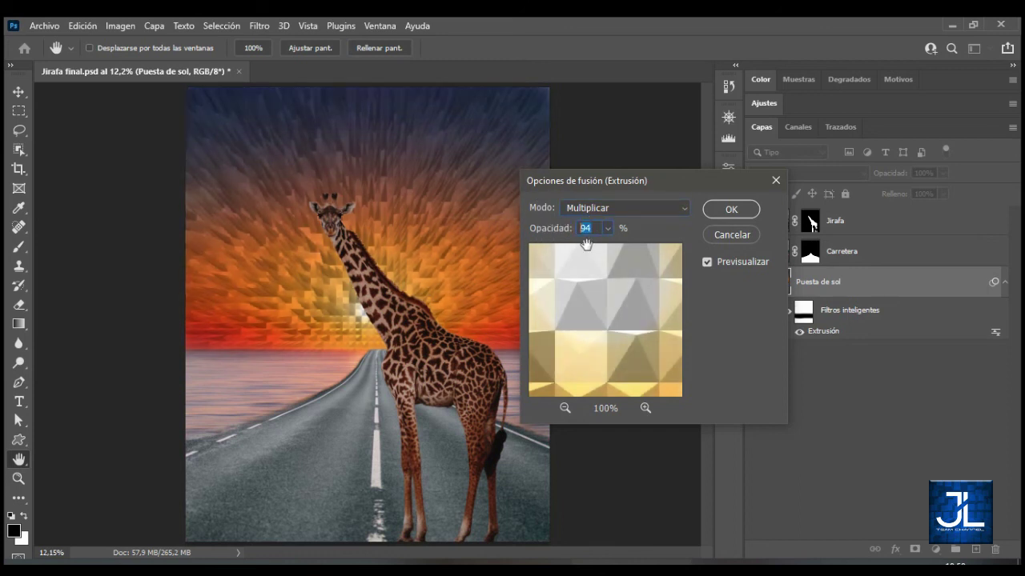
{"action": "type", "text": "75"}
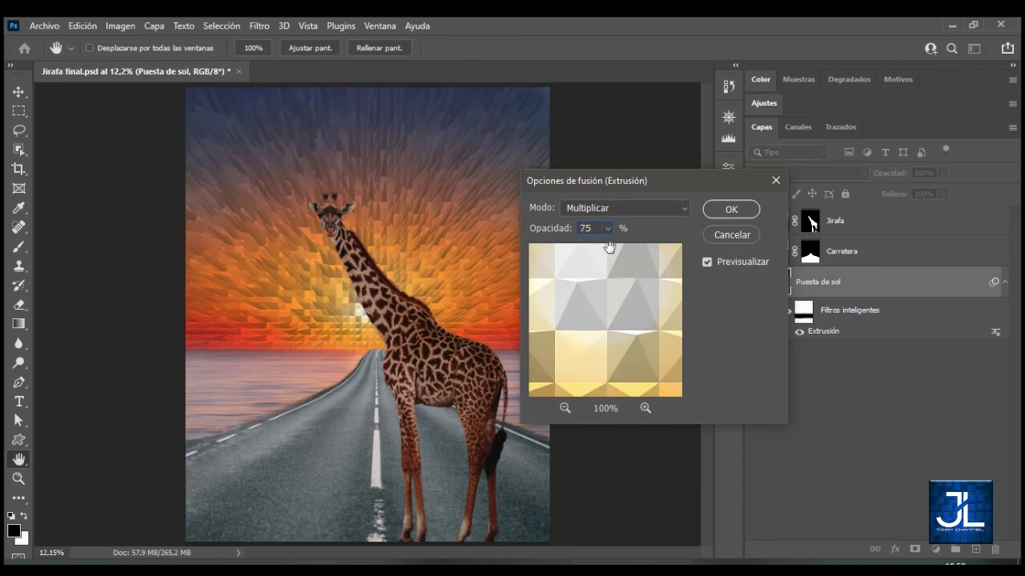
{"action": "left_click", "coordinate": [723, 210]}
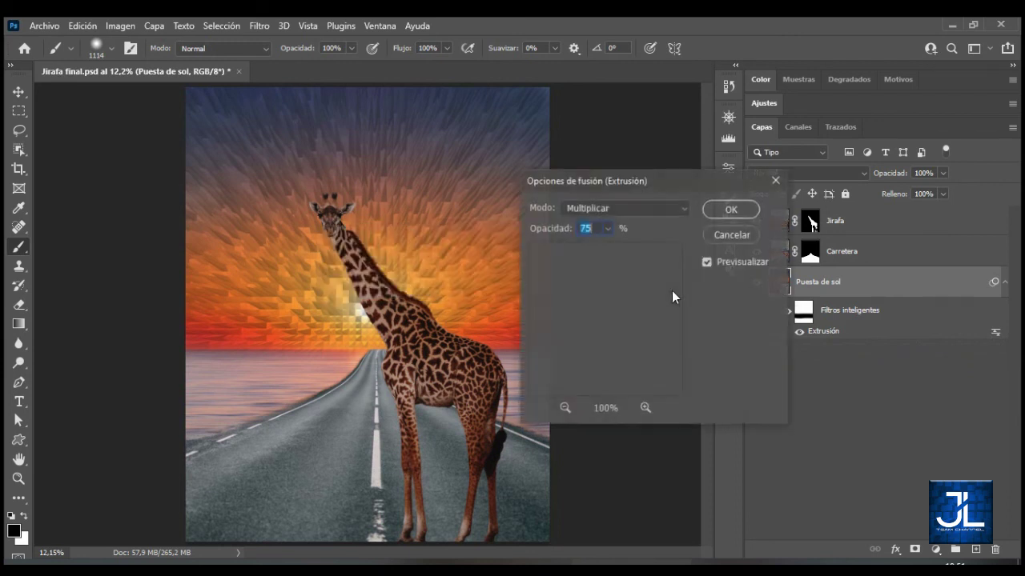
{"action": "left_click", "coordinate": [733, 233]}
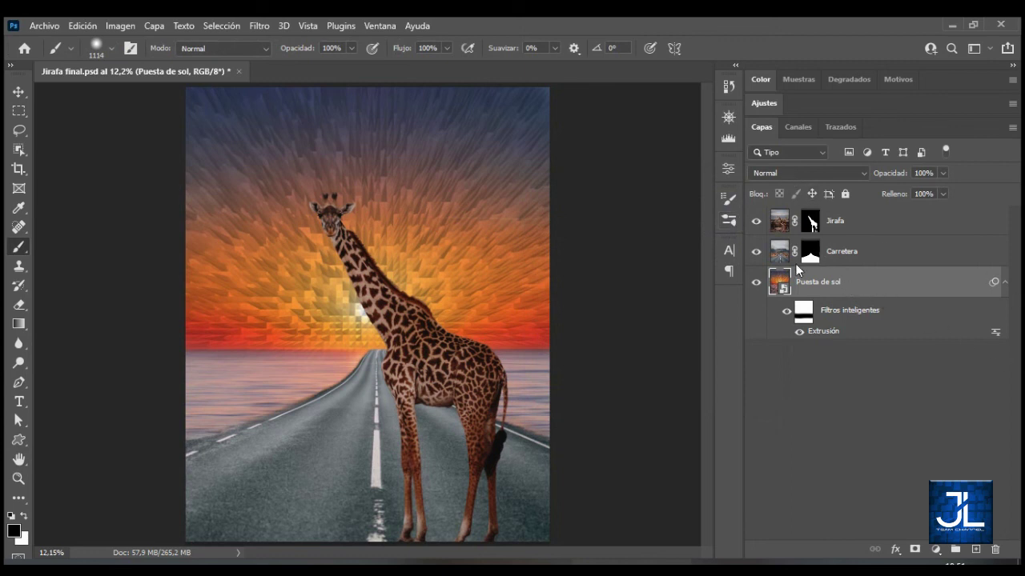
Try lowering the Puesta de sol layer's opacity to 6%, restore it to 100%, and deselect the layer
{"action": "left_click", "coordinate": [775, 173]}
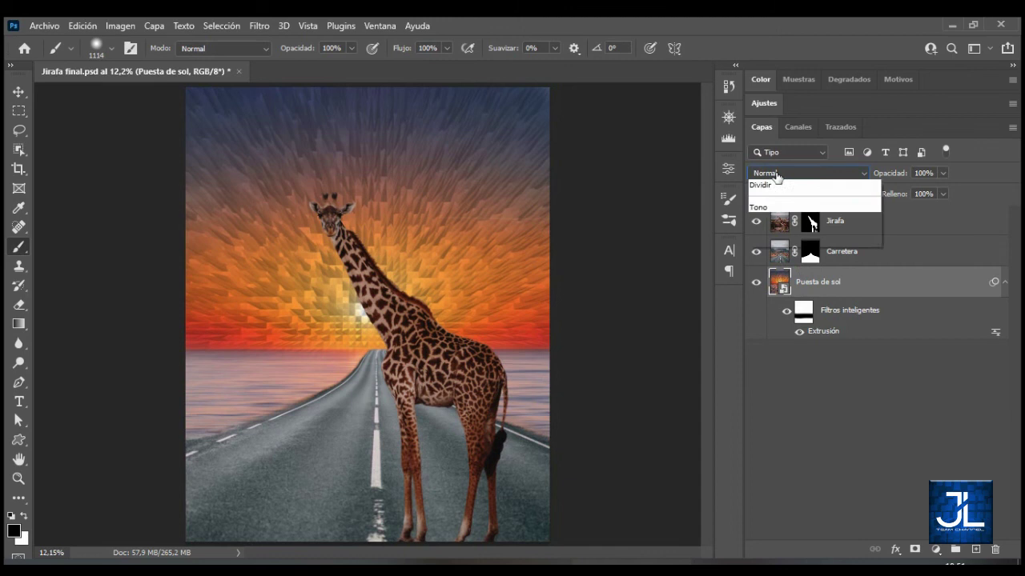
{"action": "left_click", "coordinate": [890, 171]}
{"action": "left_click_drag", "start_coordinate": [890, 171], "coordinate": [825, 182]}
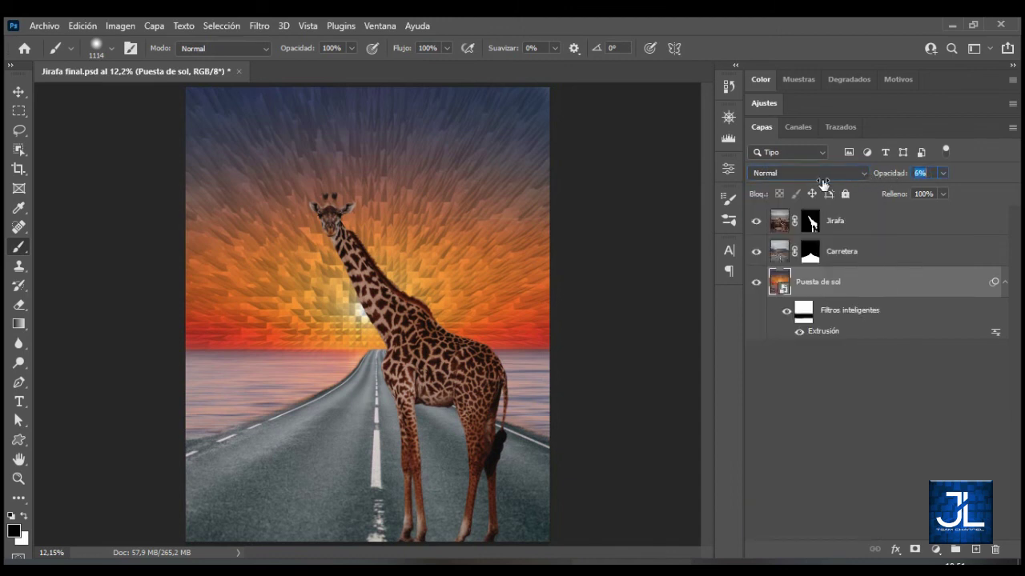
{"action": "left_click_drag", "start_coordinate": [887, 176], "coordinate": [1013, 180]}
{"action": "left_click", "coordinate": [800, 390]}
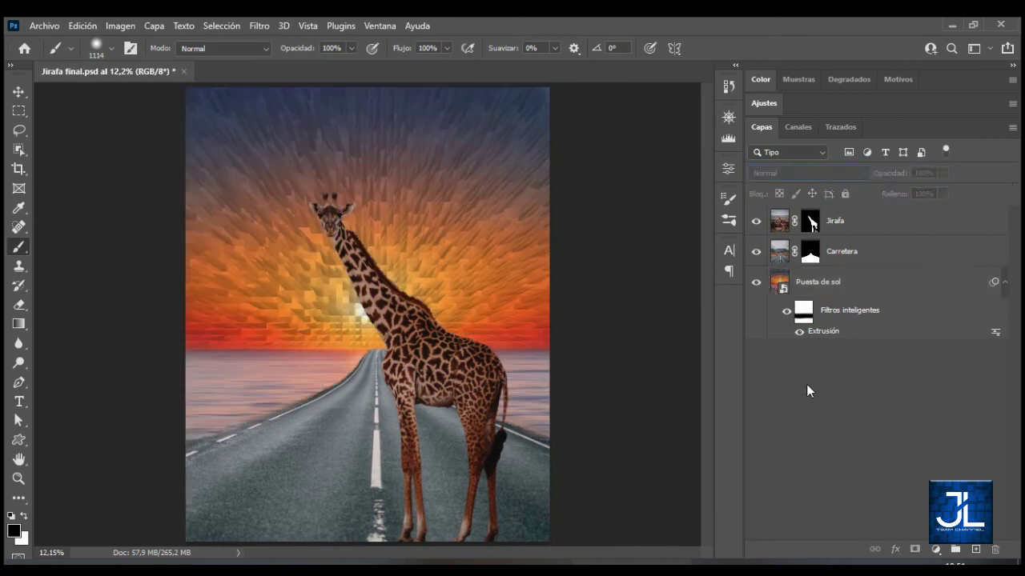
Select the Puesta de sol layer and repeatedly collapse and expand its smart filter list
{"action": "left_click", "coordinate": [816, 284]}
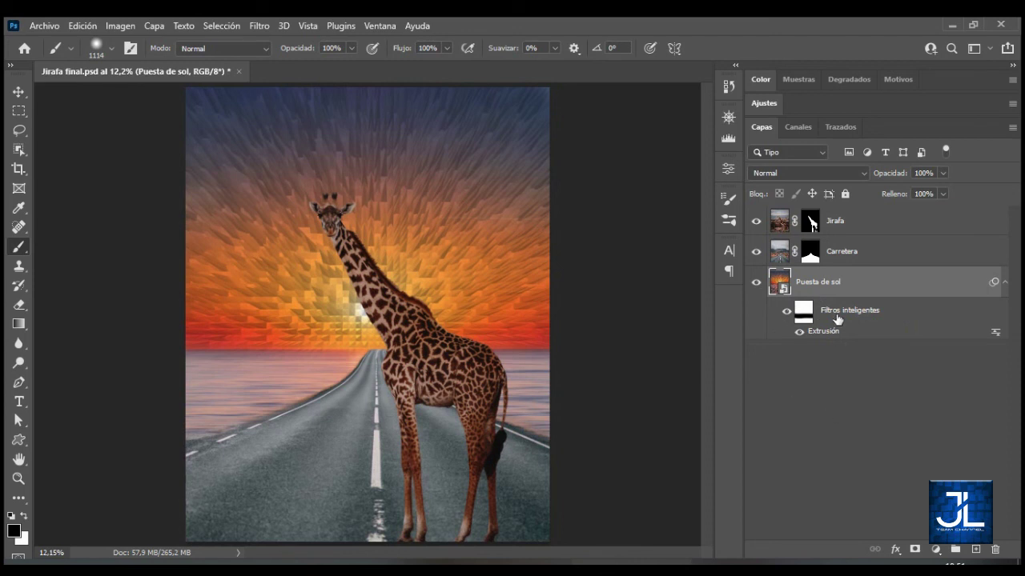
{"action": "left_click", "coordinate": [1005, 284]}
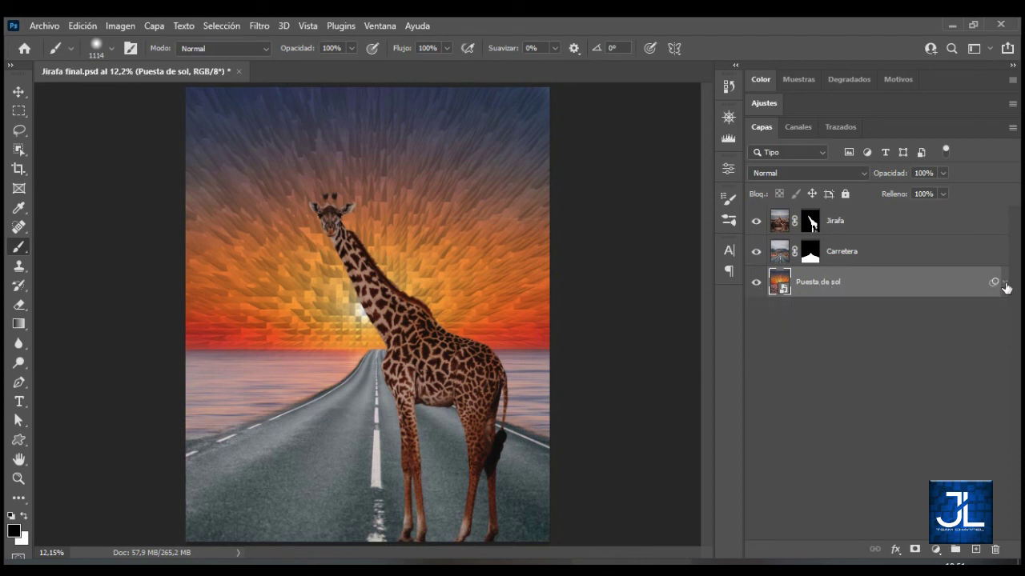
{"action": "left_click", "coordinate": [1005, 284]}
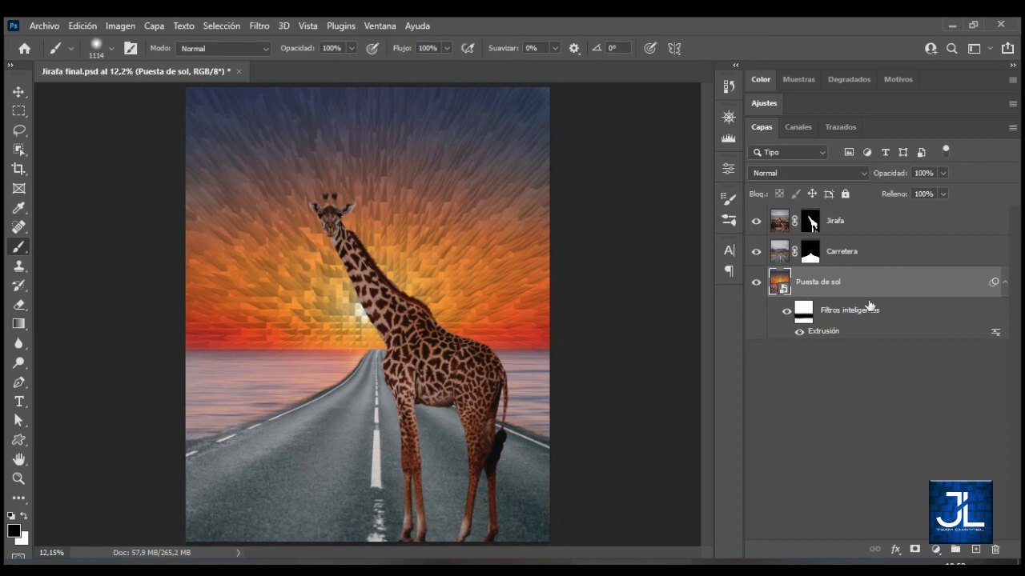
{"action": "left_click", "coordinate": [1005, 285]}
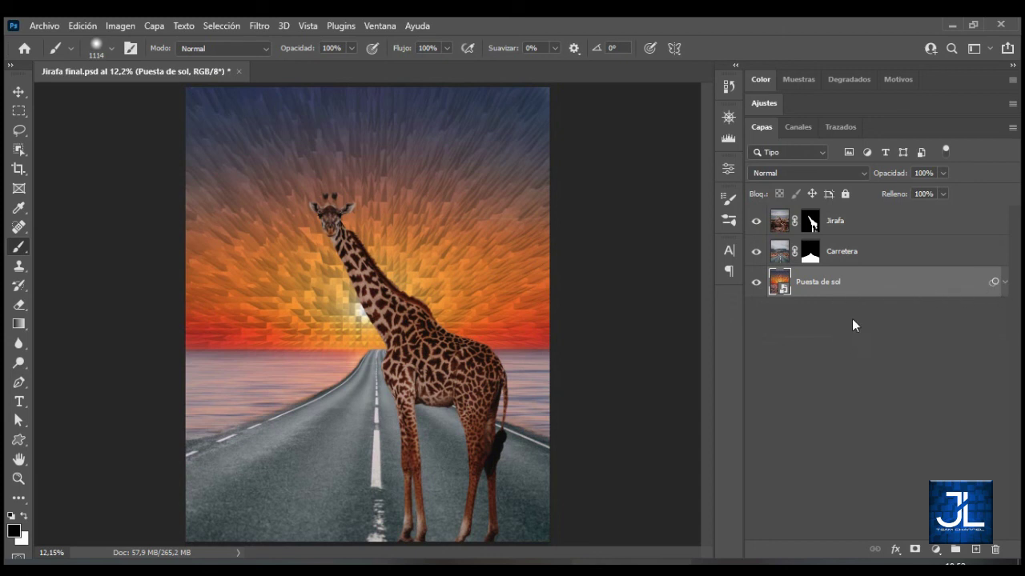
{"action": "left_click", "coordinate": [1005, 285]}
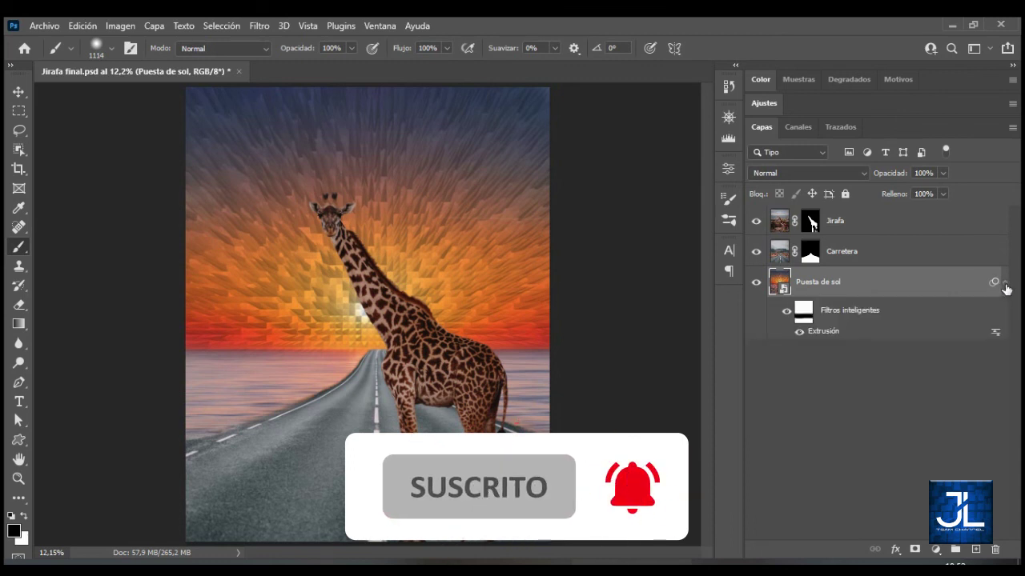